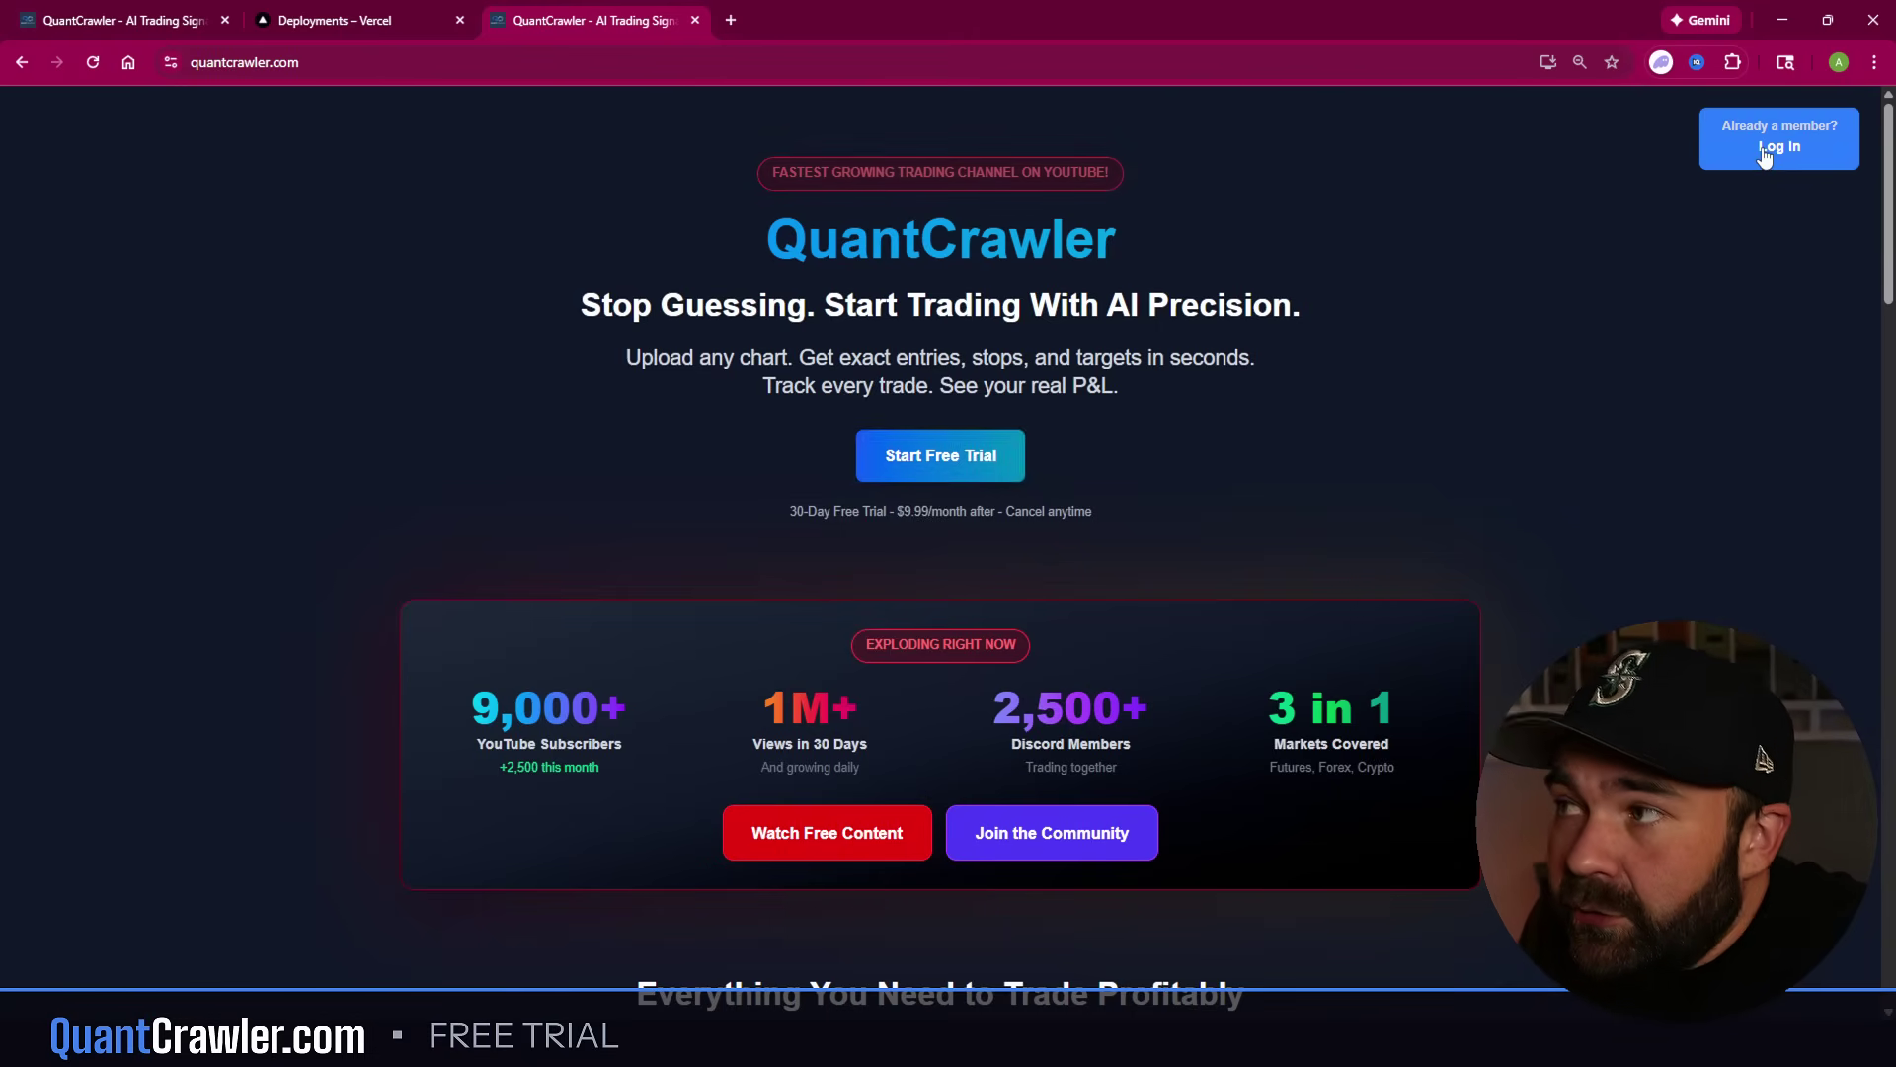
- Log into the member portal and close the What's New announcement with Got it!
click(1765, 156)
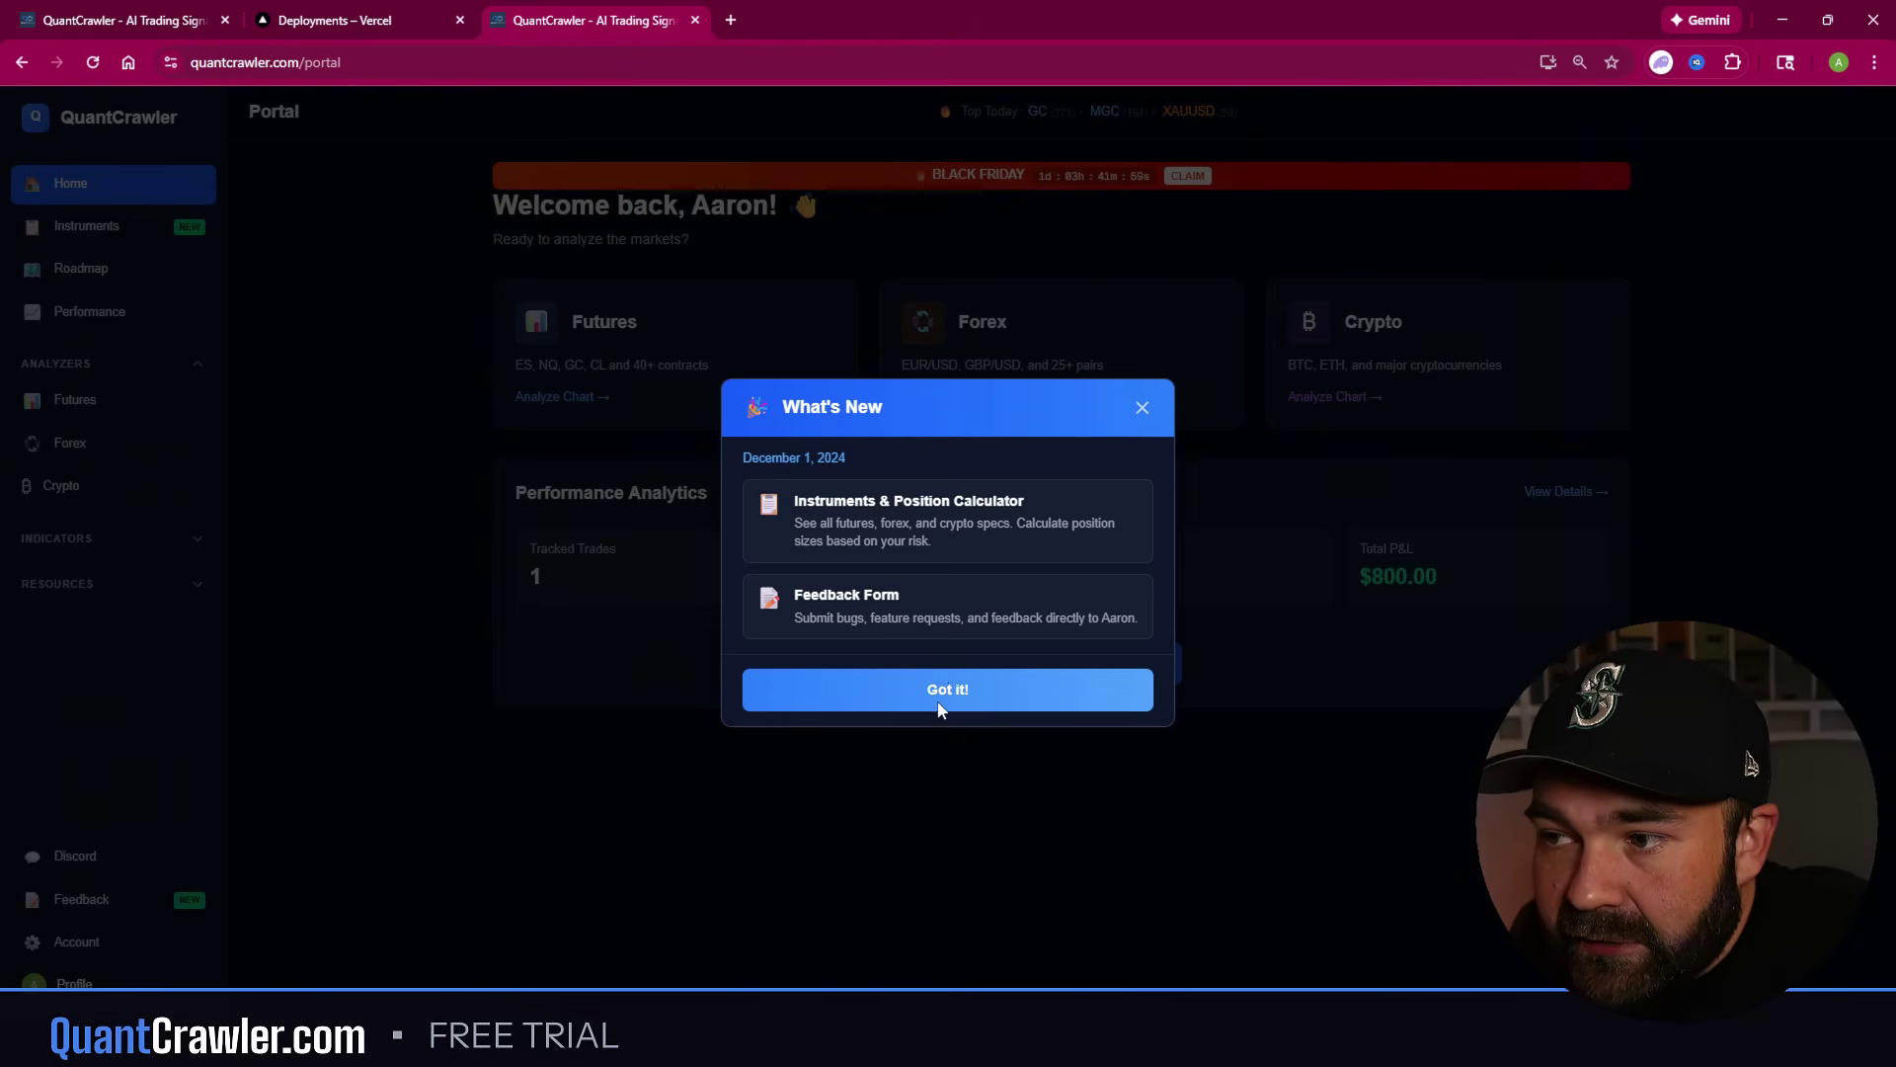
click(986, 688)
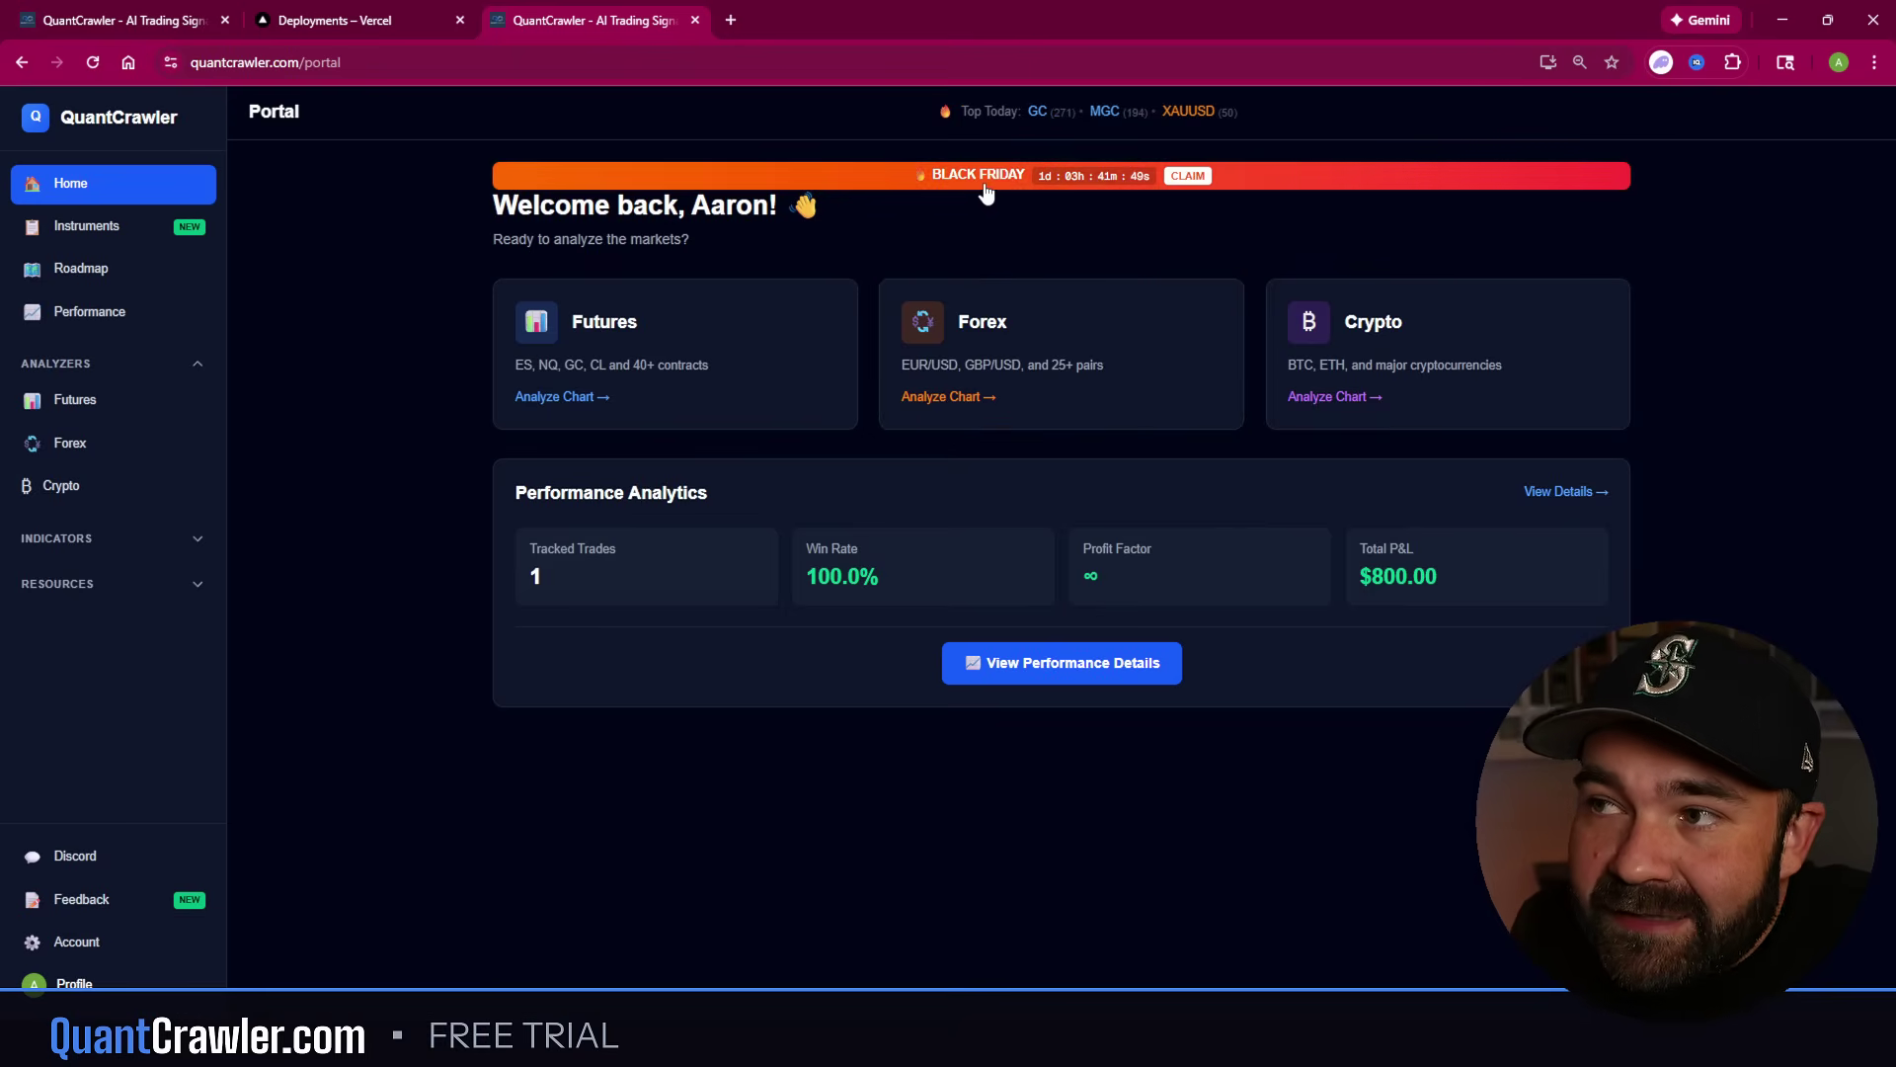
click(1017, 189)
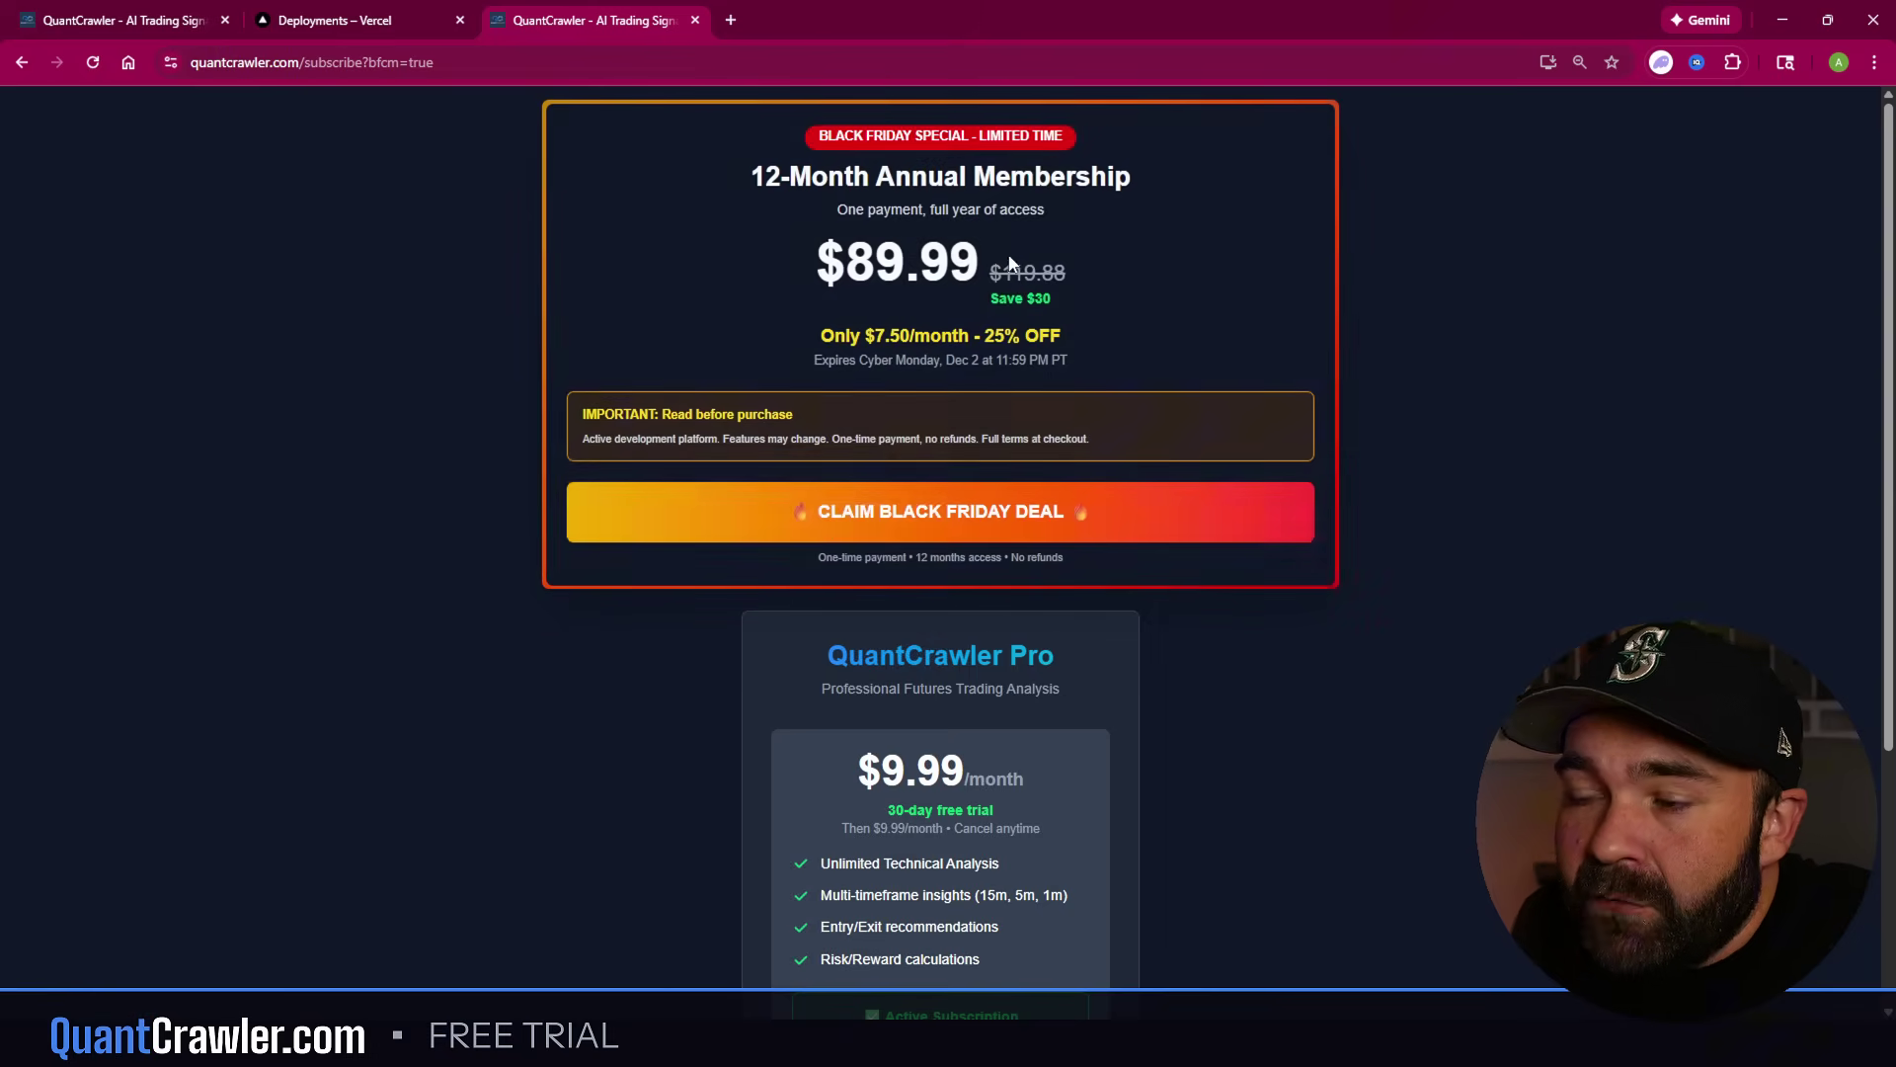
scroll(940, 775, down, 1)
scroll(940, 775, down, 2)
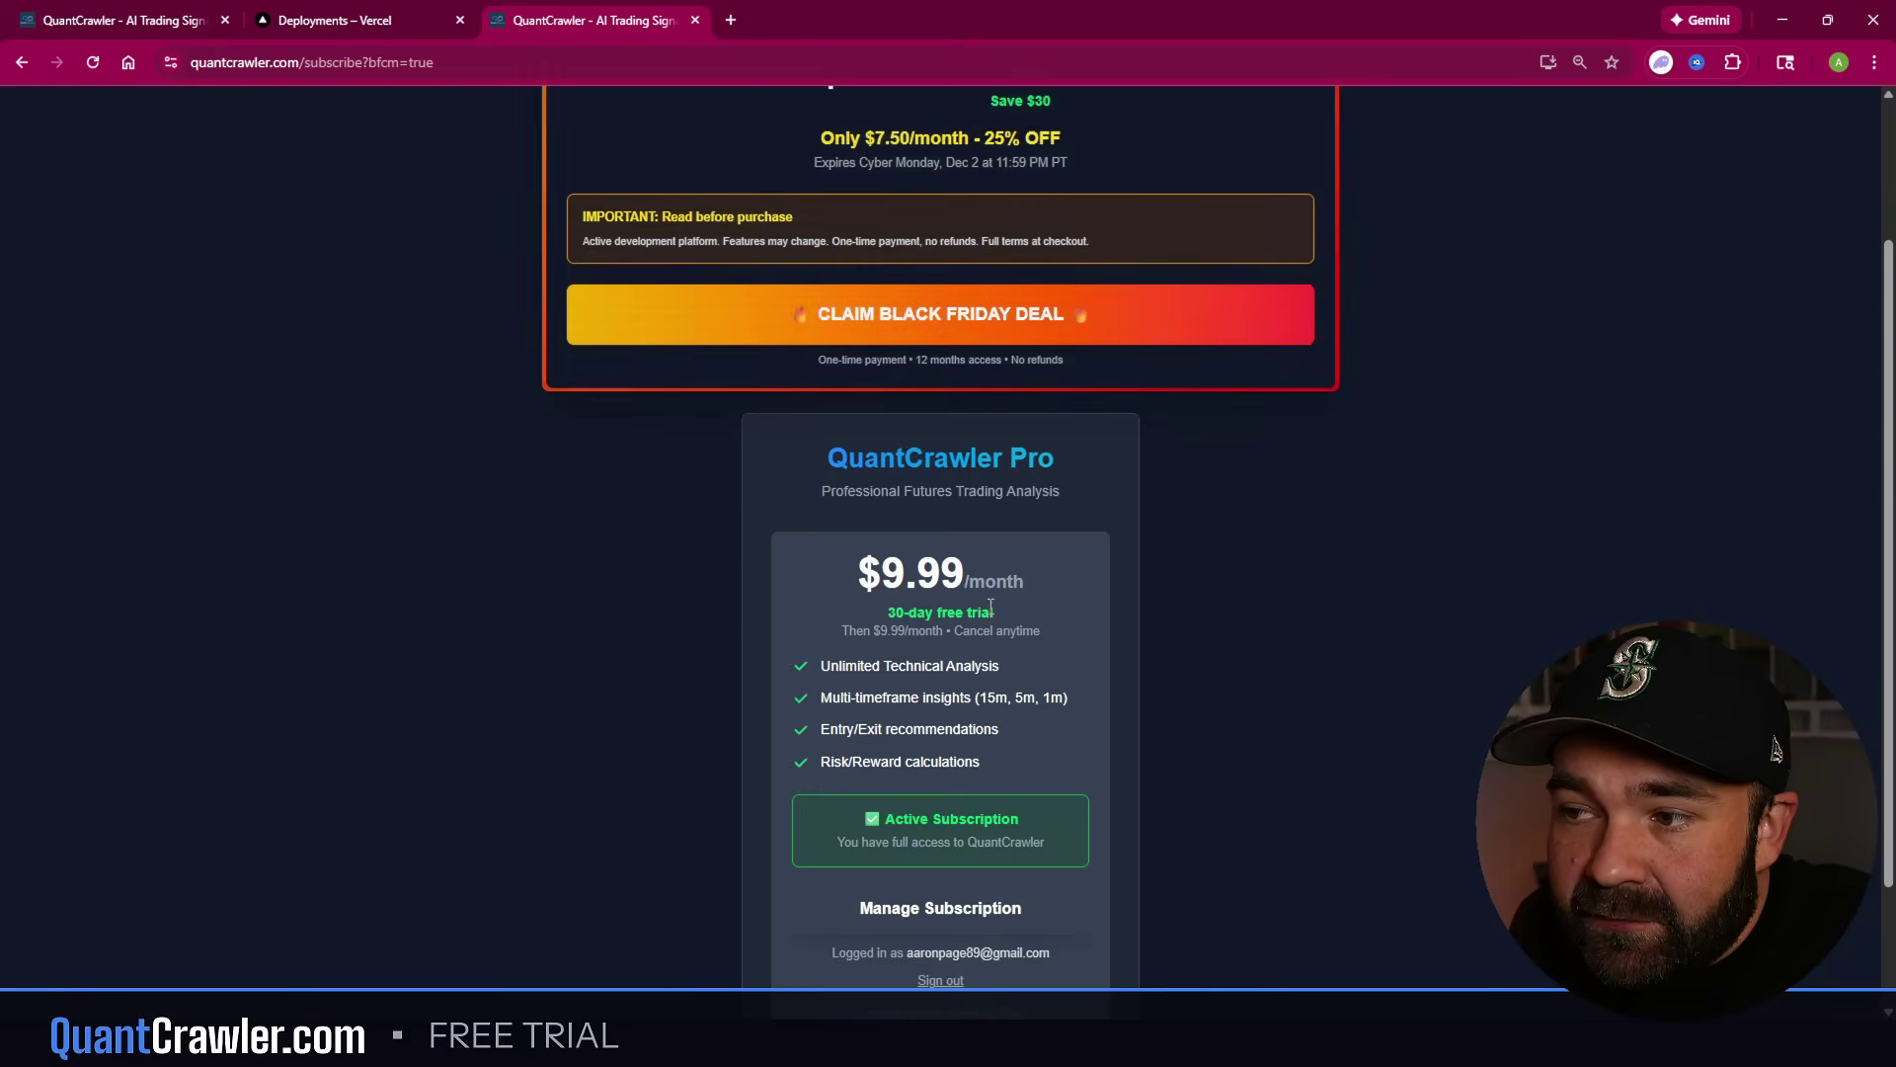
scroll(937, 621, up, 2)
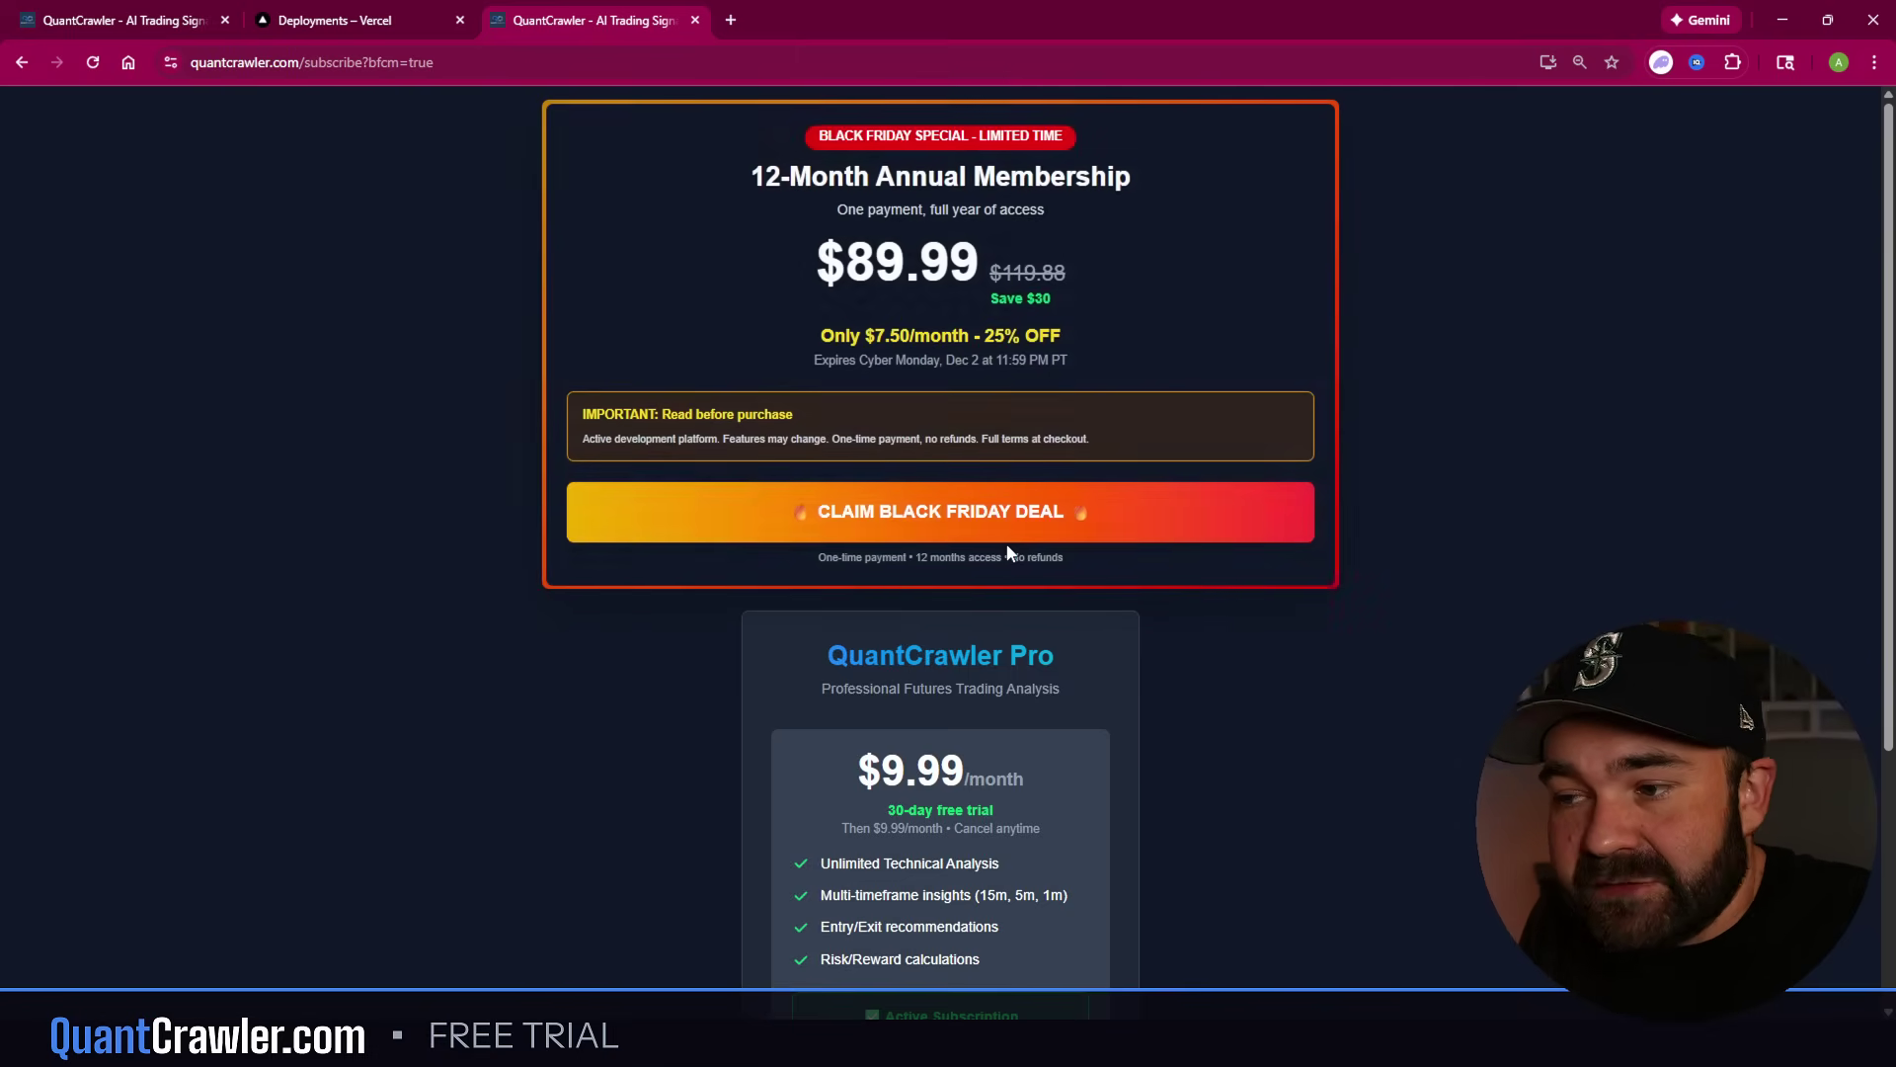
scroll(997, 386, down, 4)
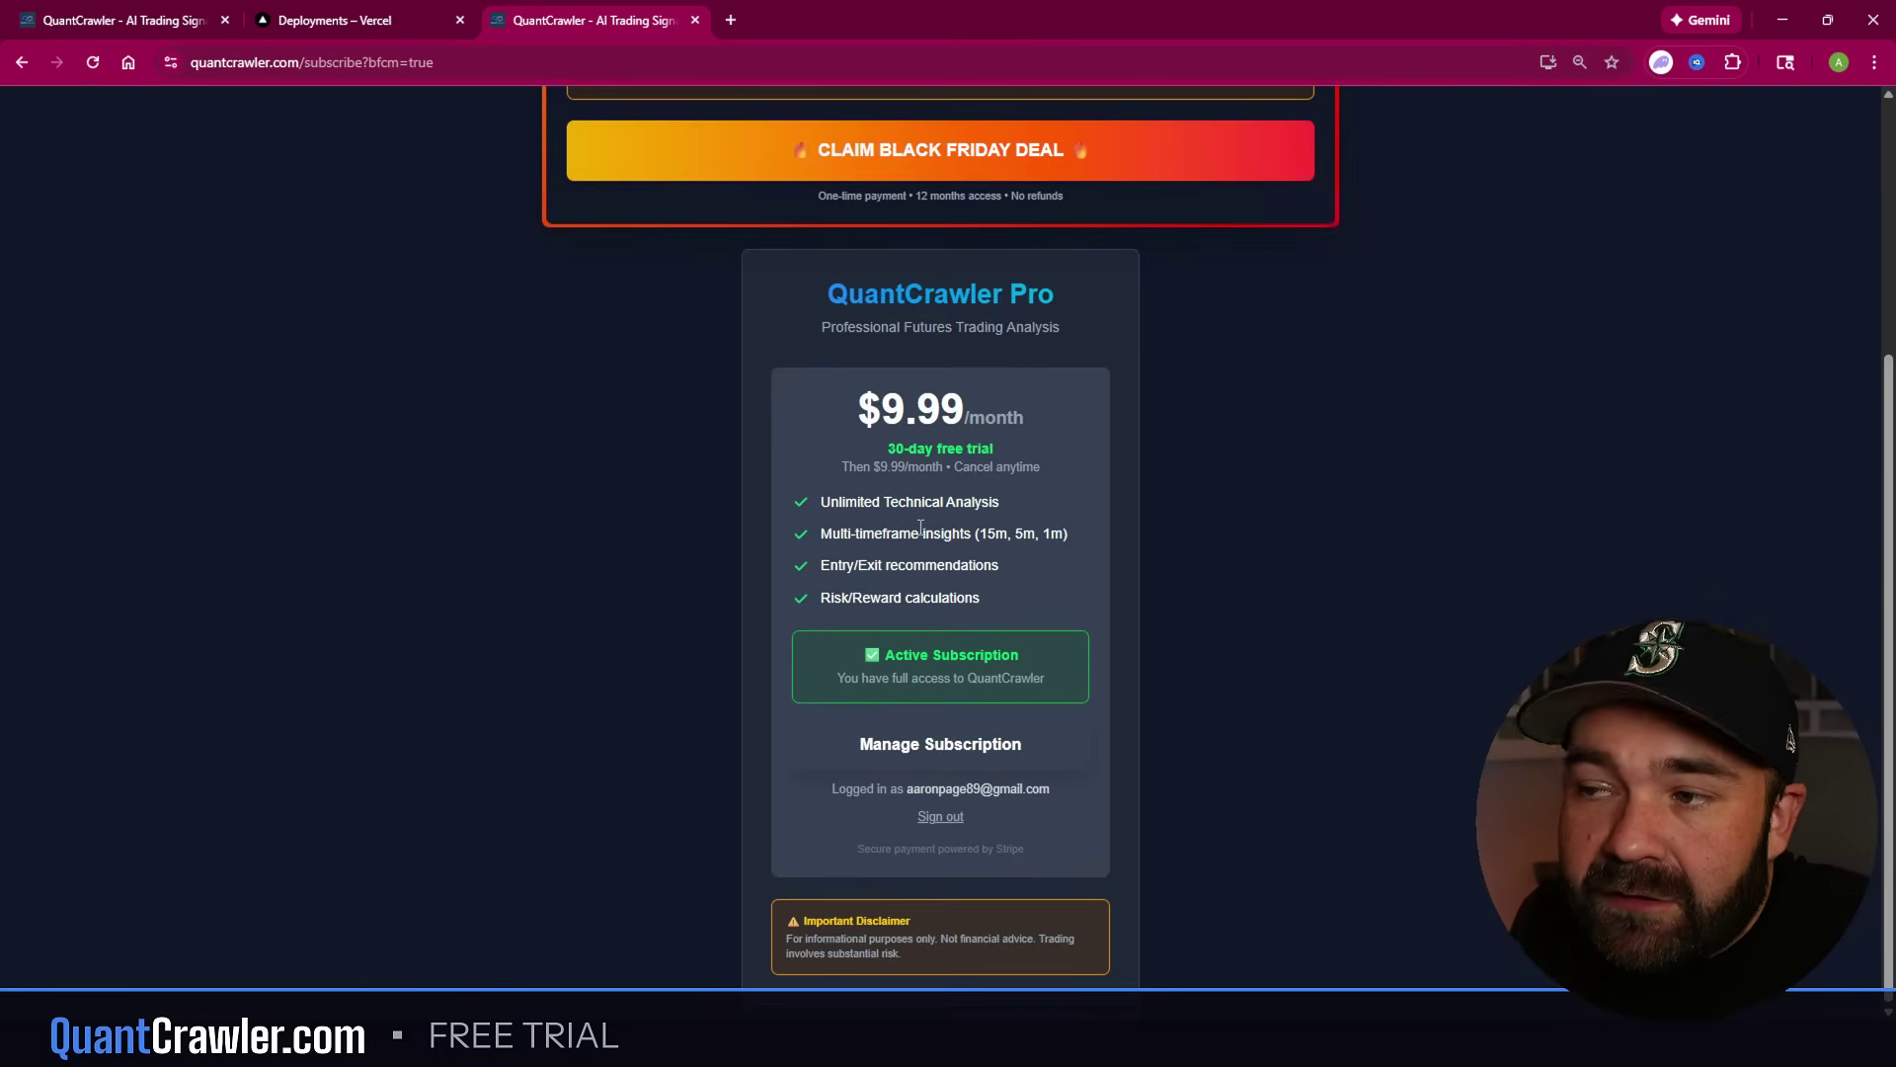
scroll(901, 575, up, 4)
key(alt+Left)
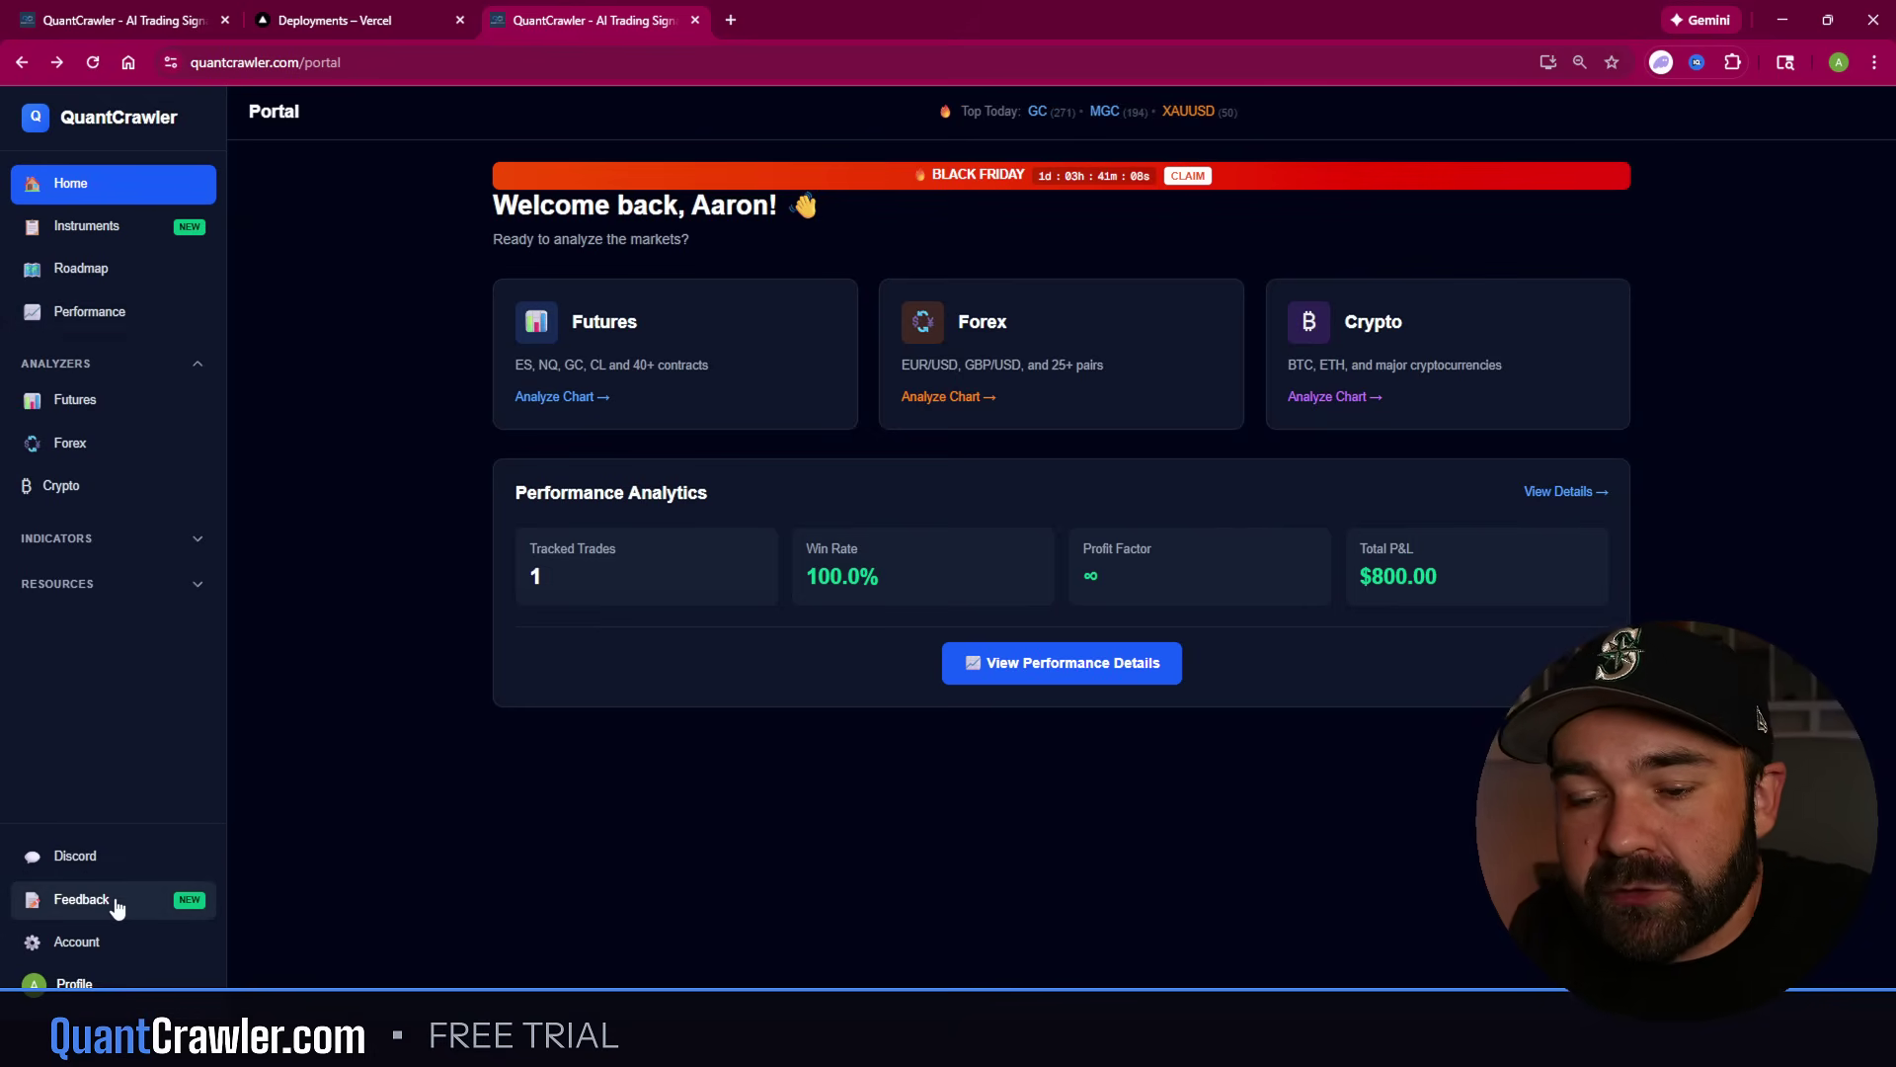
click(82, 900)
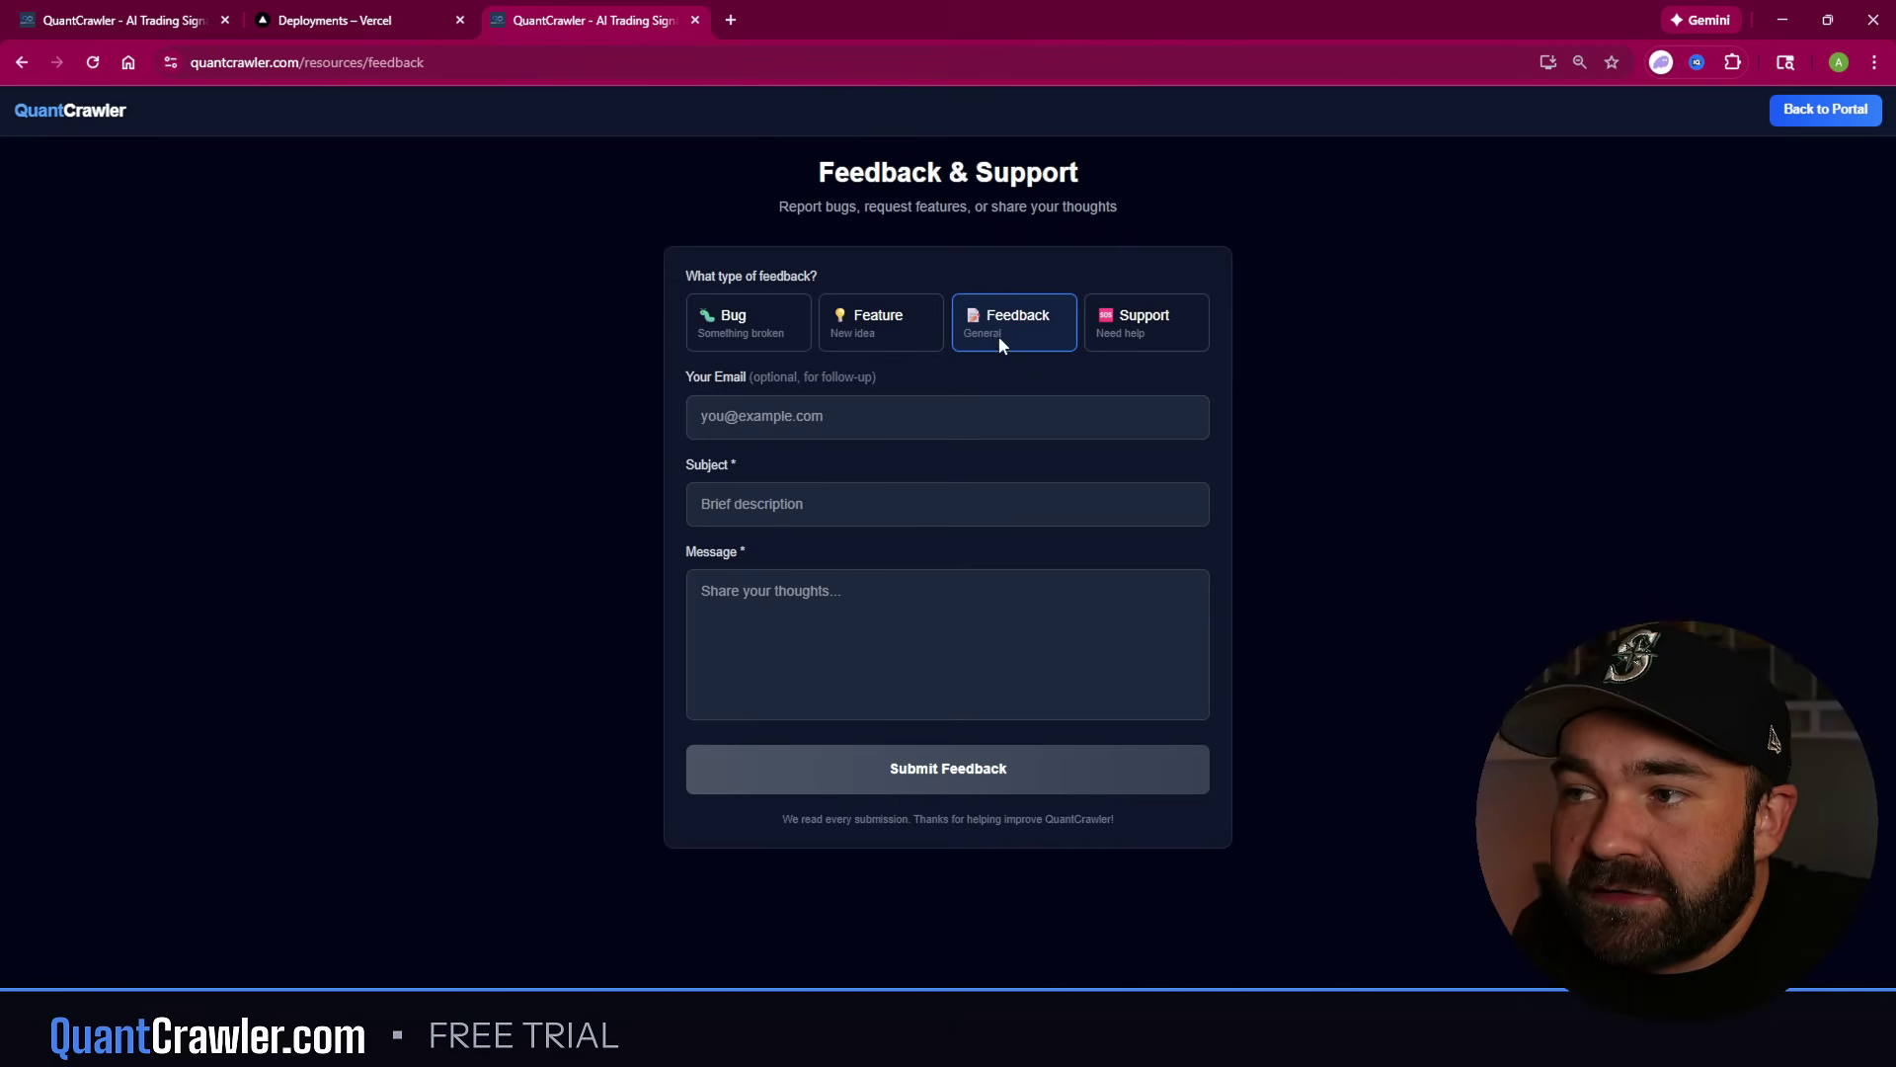
click(713, 315)
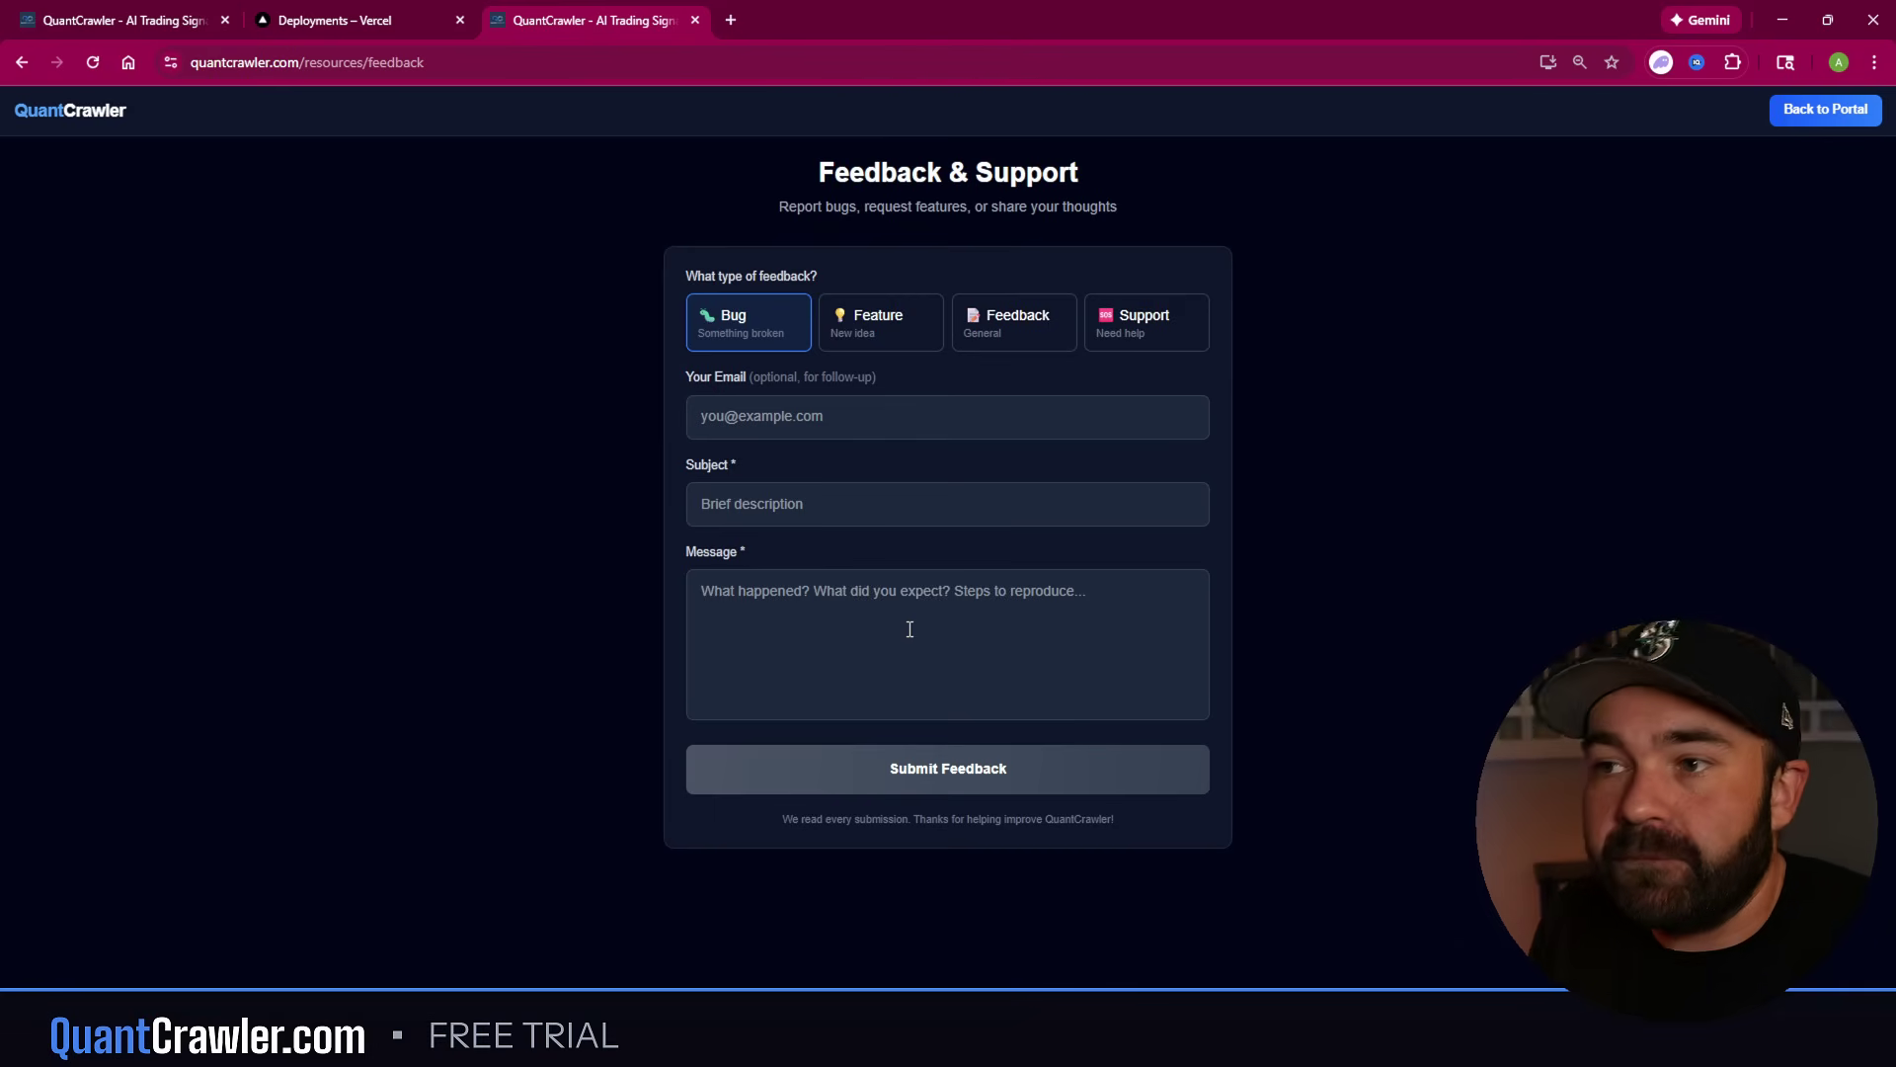
click(894, 320)
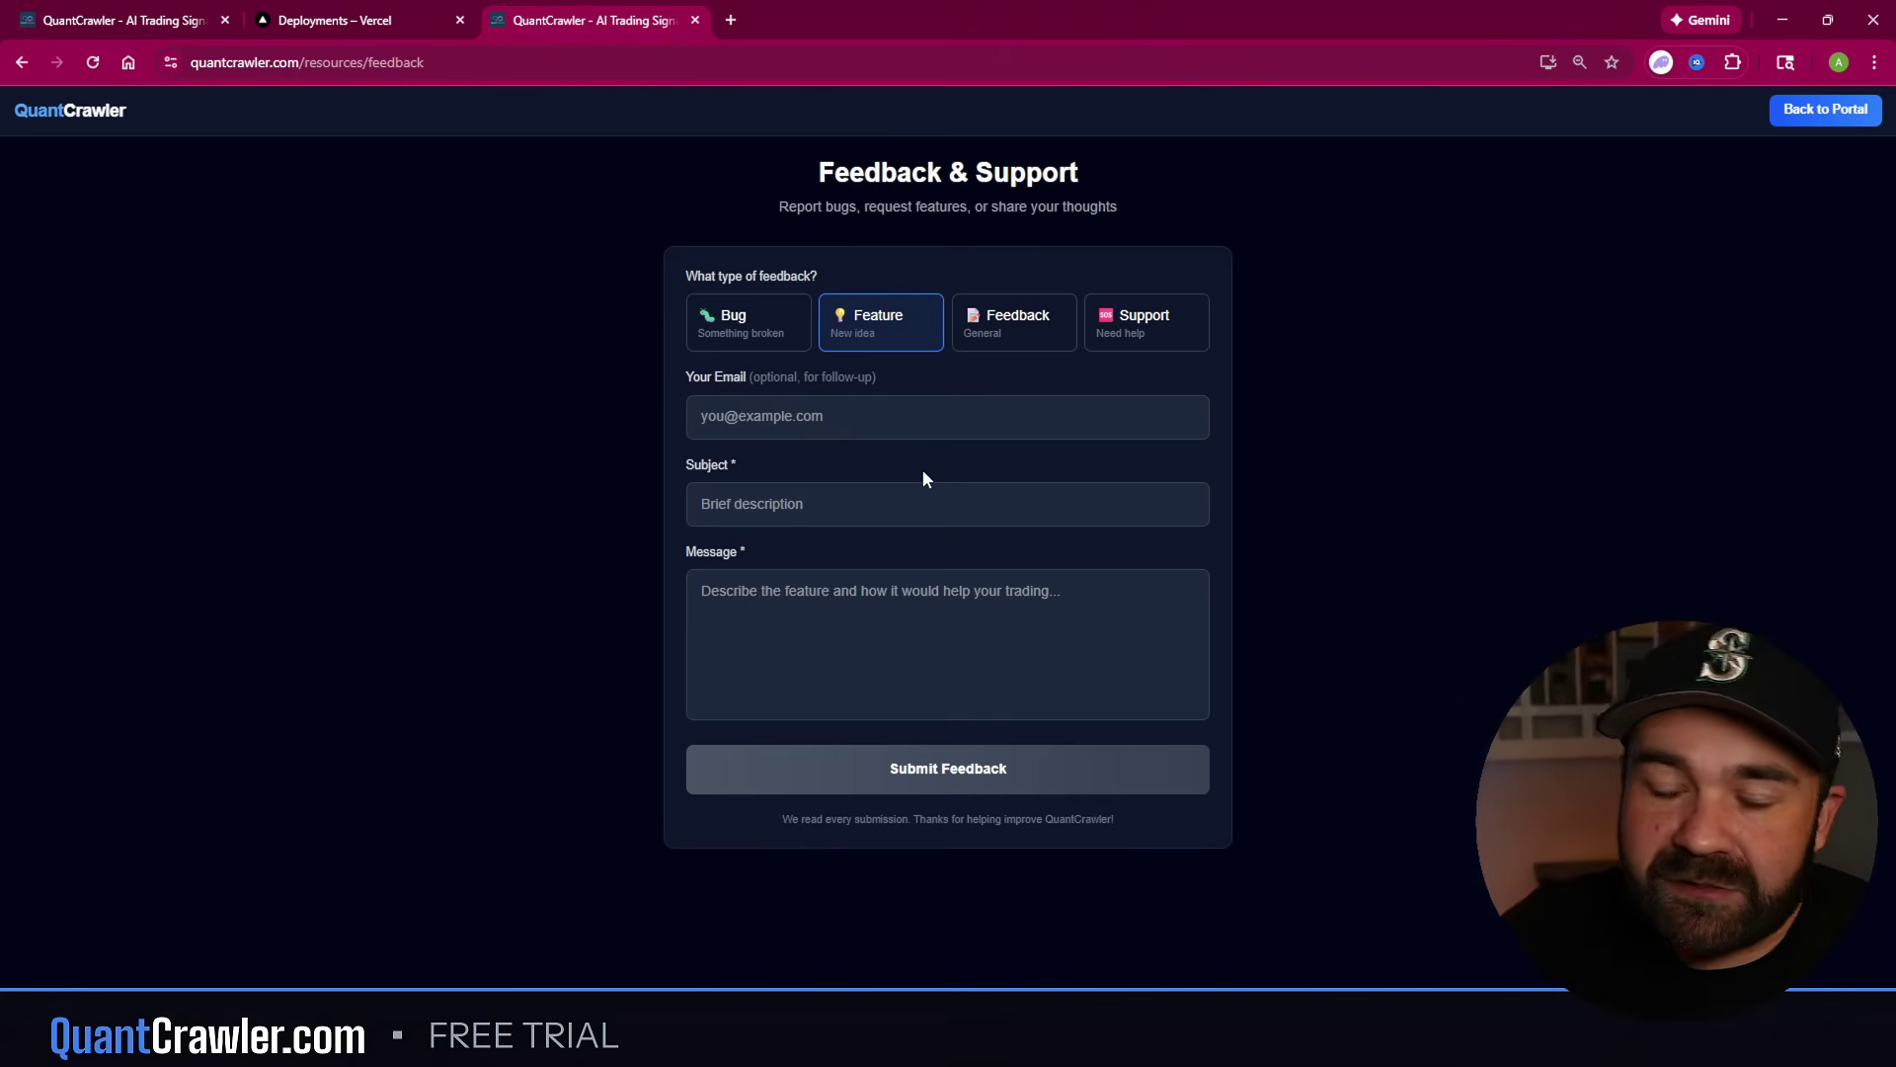
click(1007, 329)
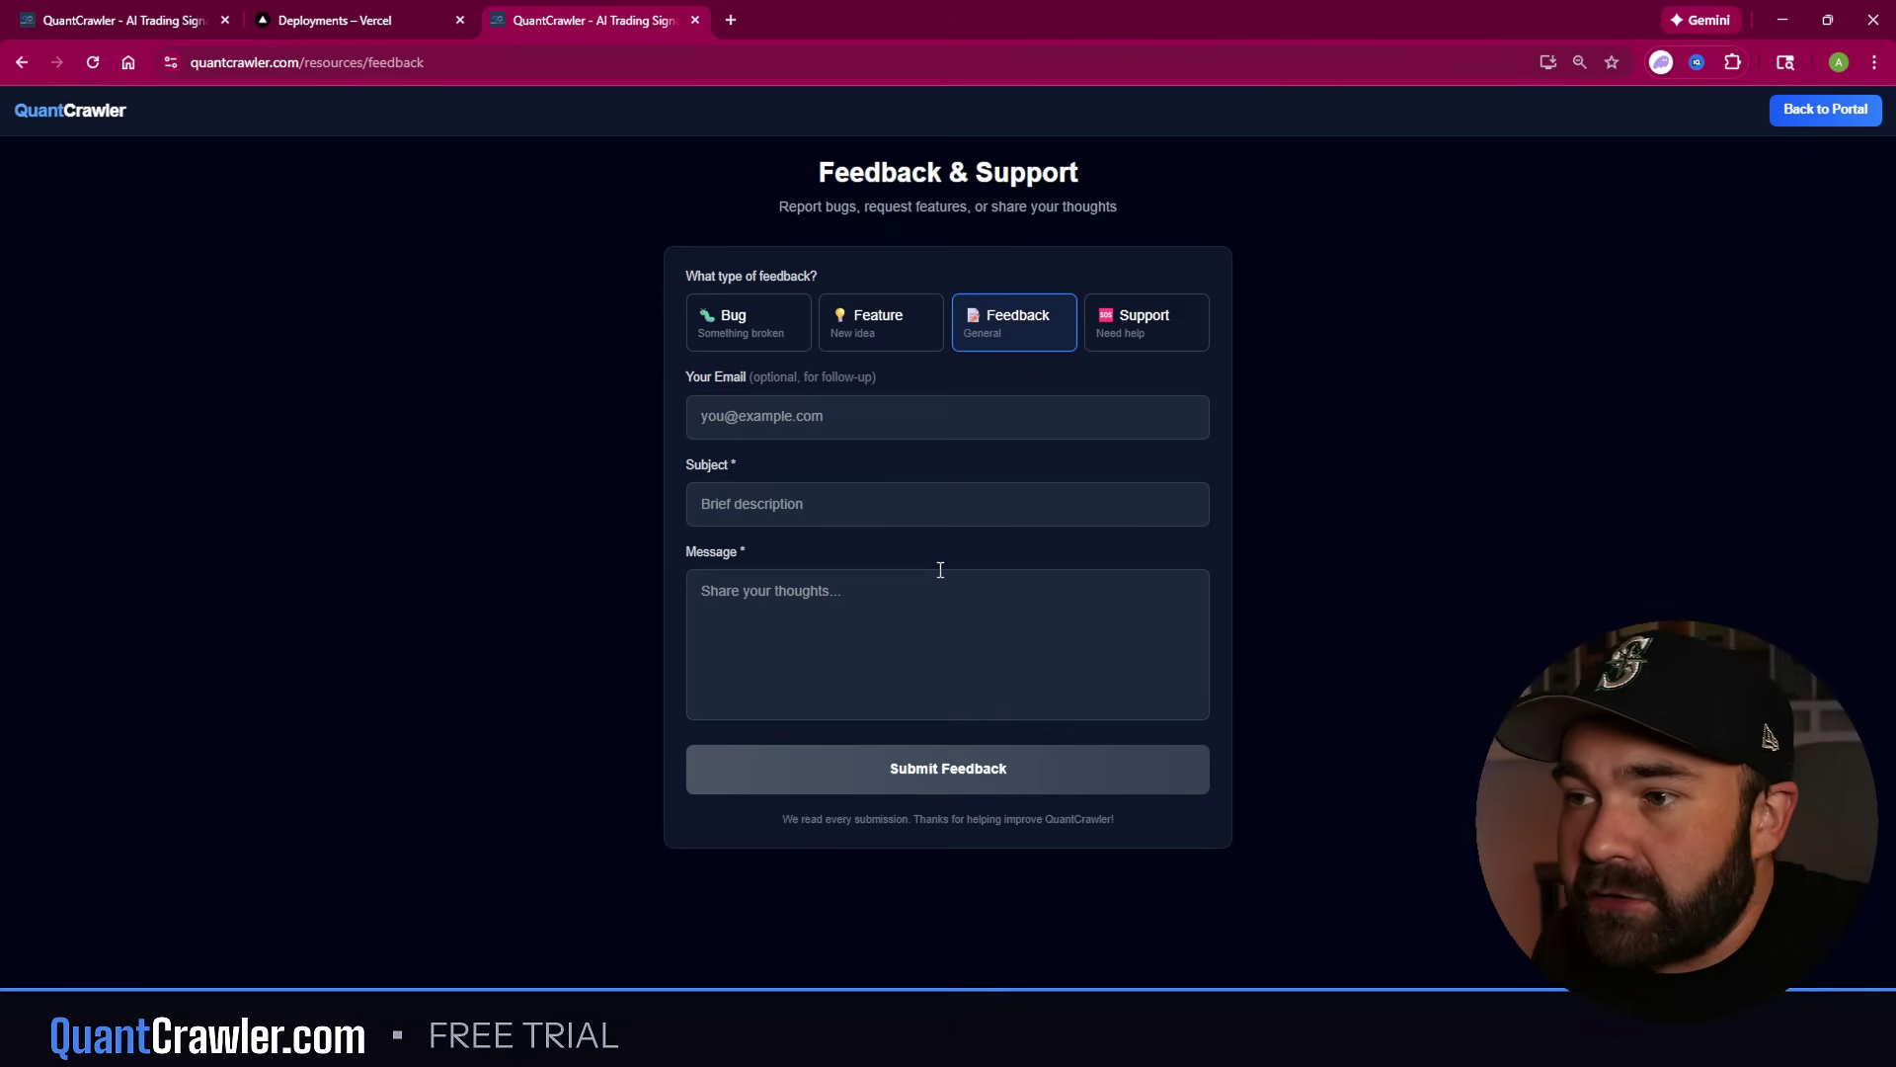
click(1136, 334)
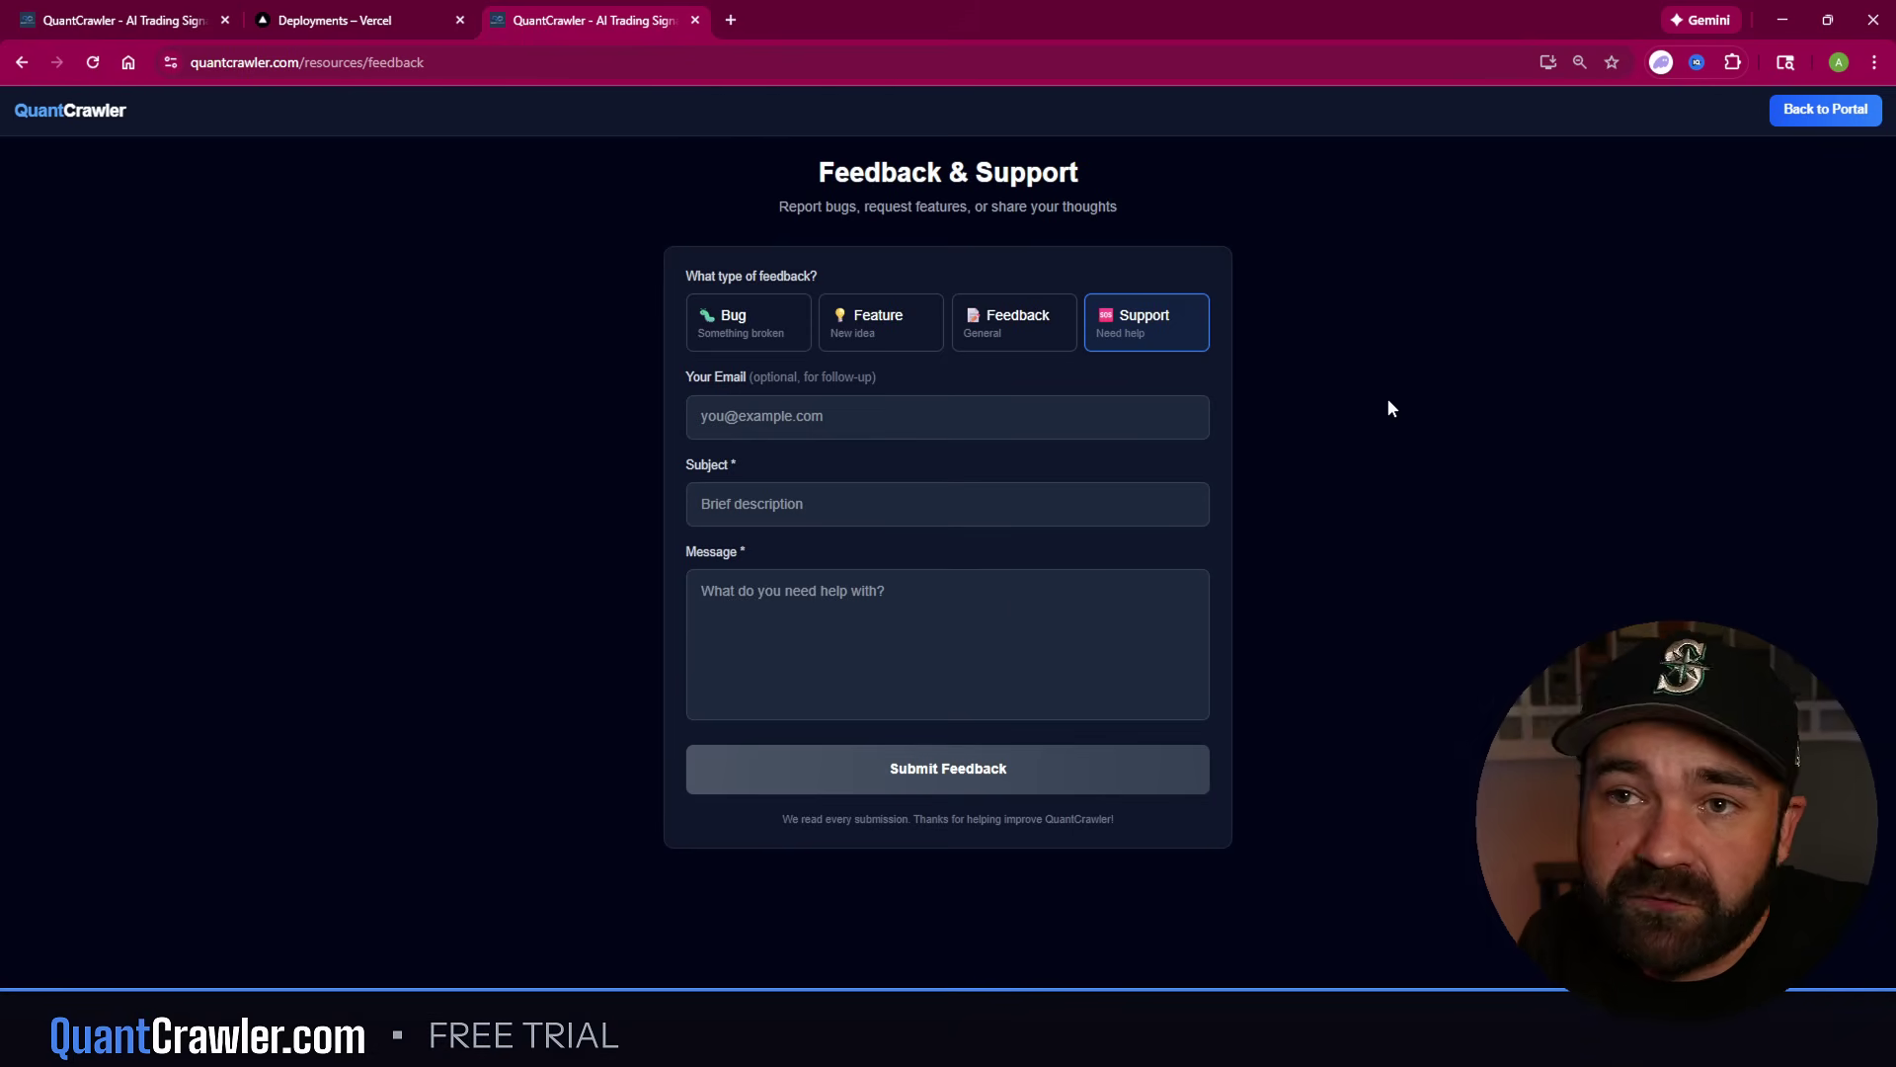
key(alt+Left)
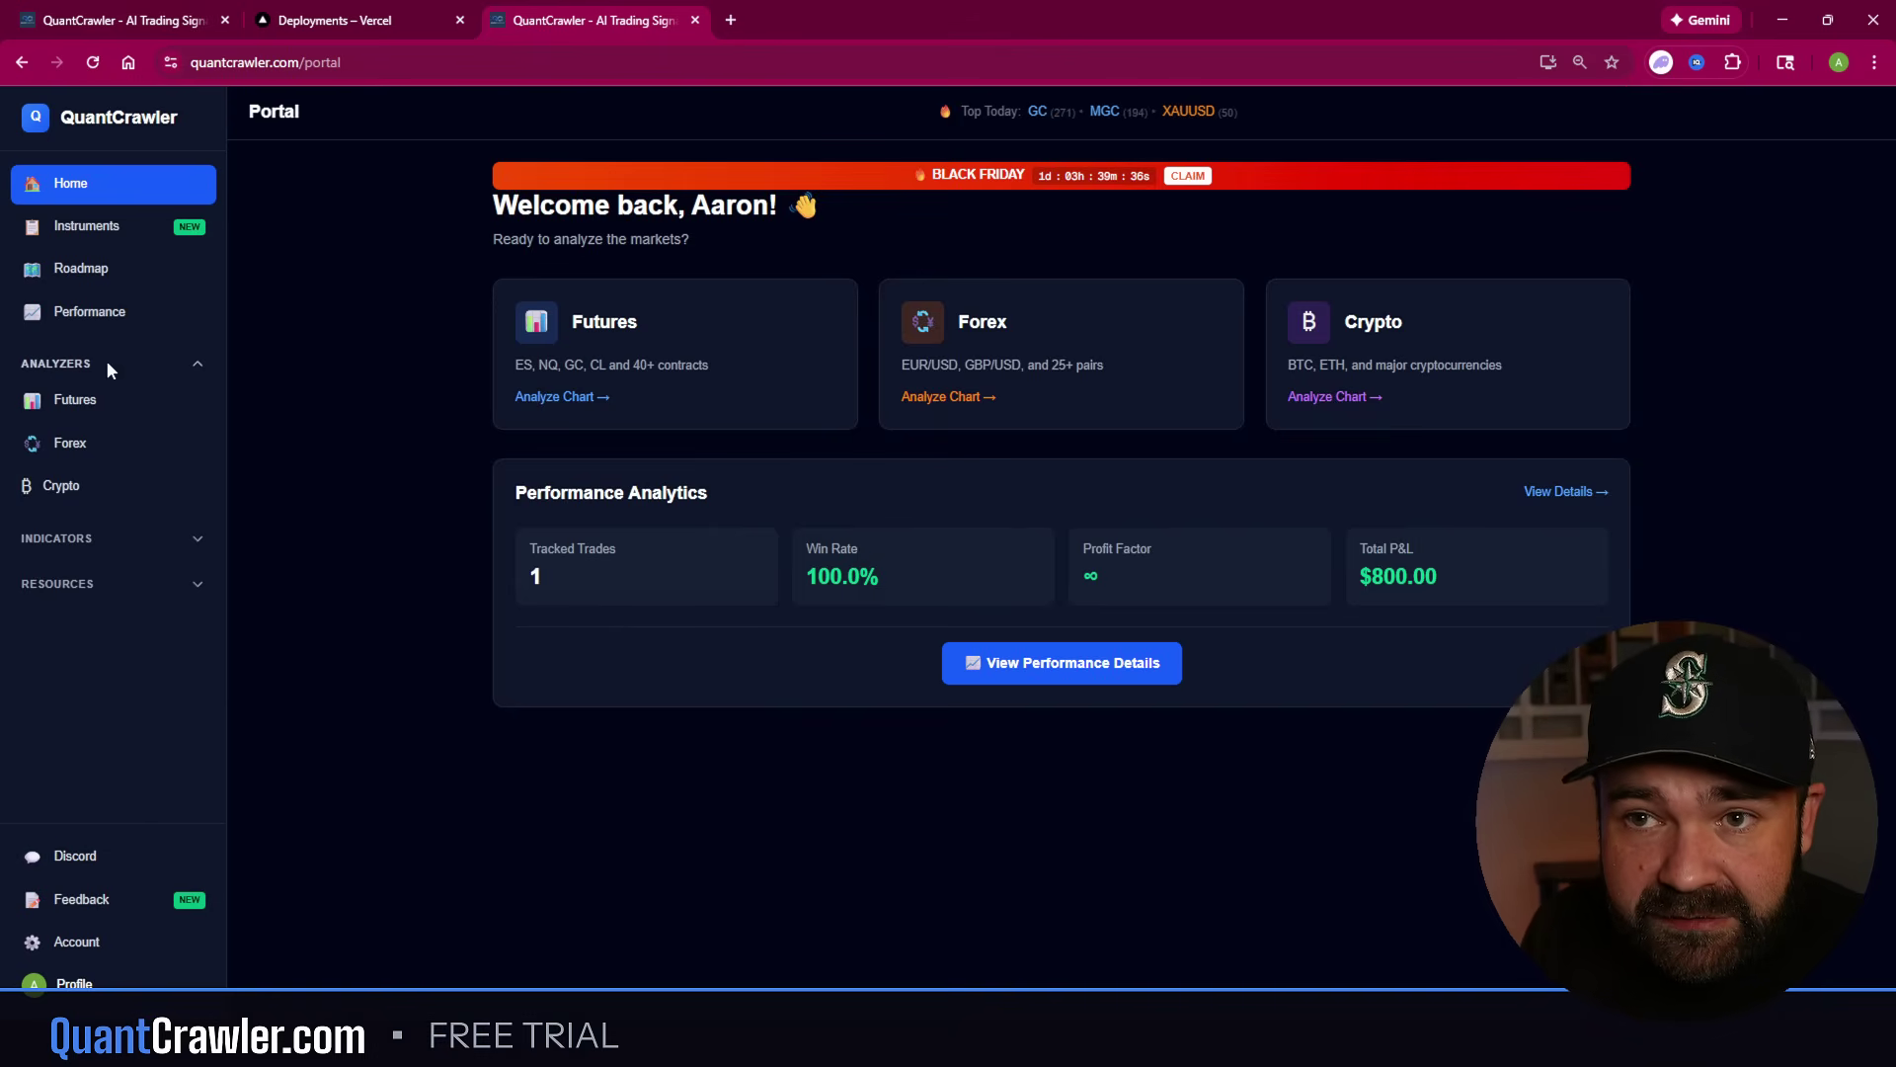
- Open the Instruments & Position Calculator and browse the Forex and Crypto lists before returning to Futures
click(106, 241)
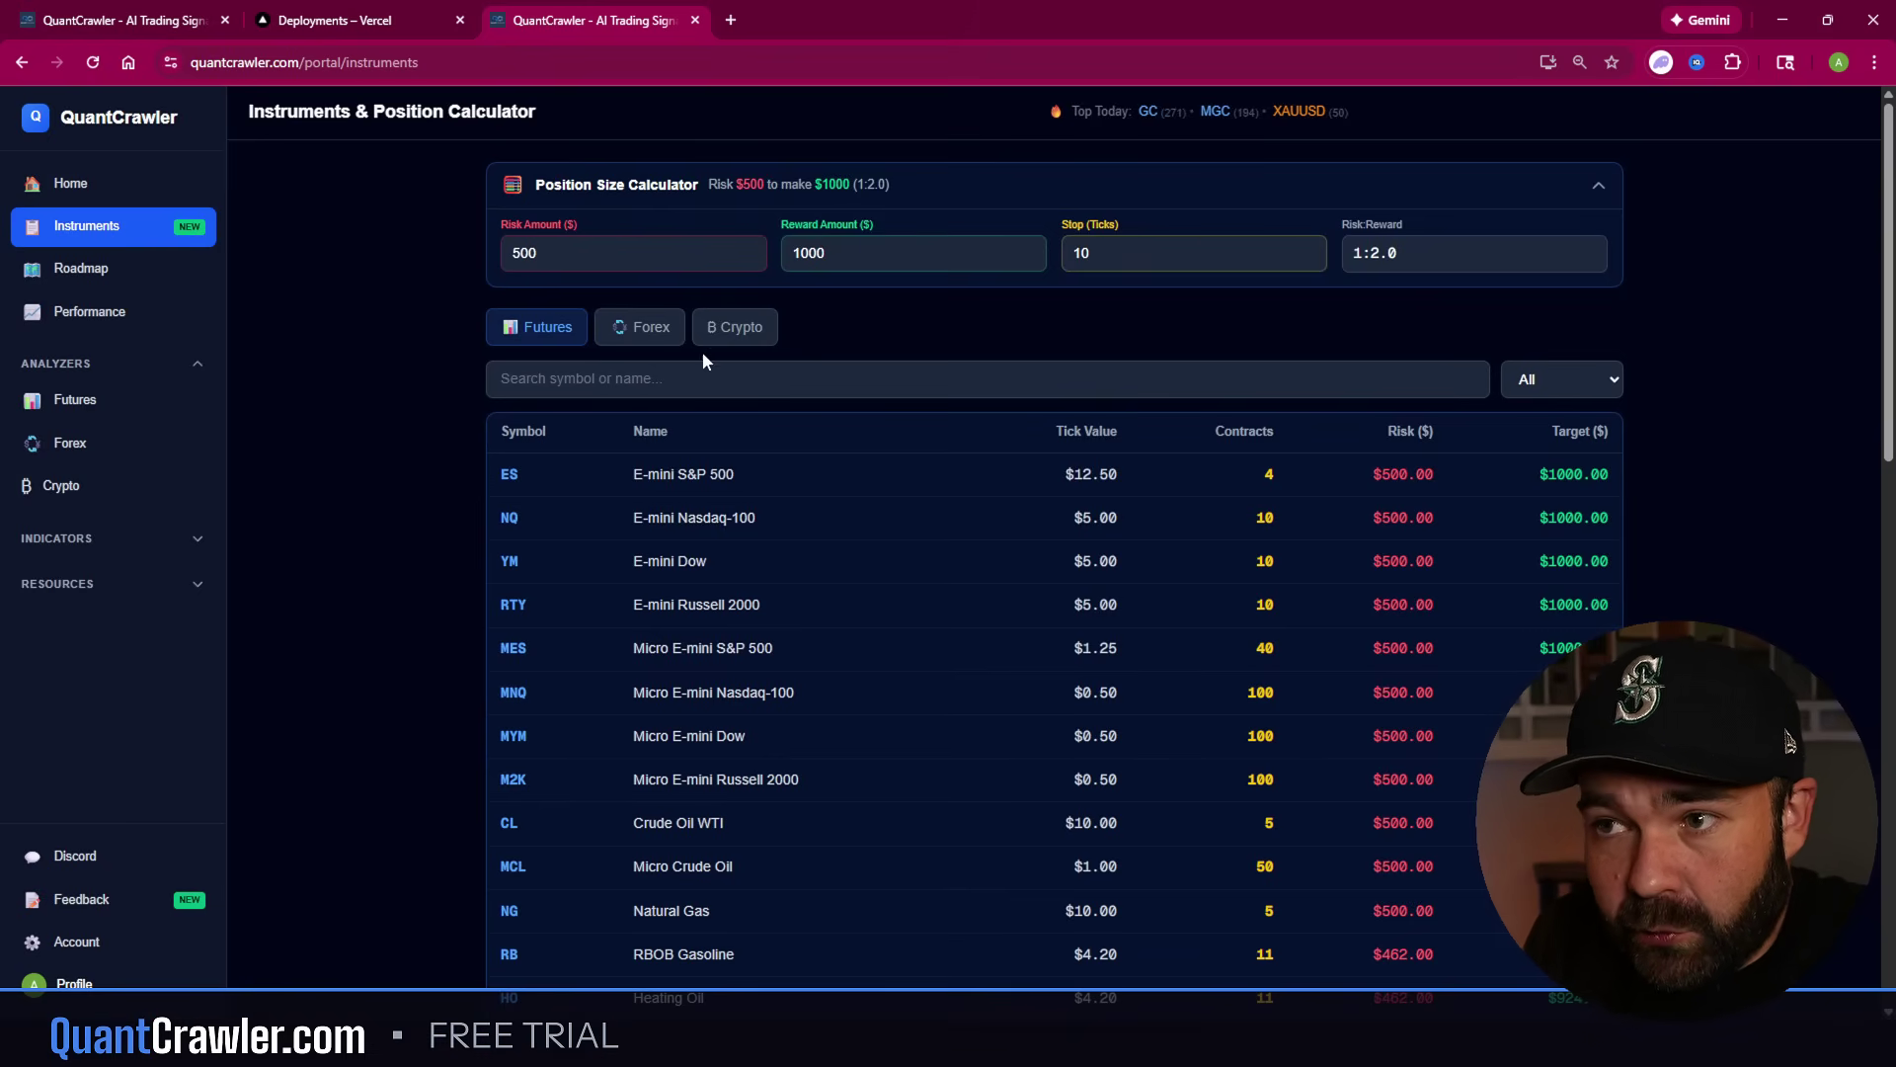
click(647, 330)
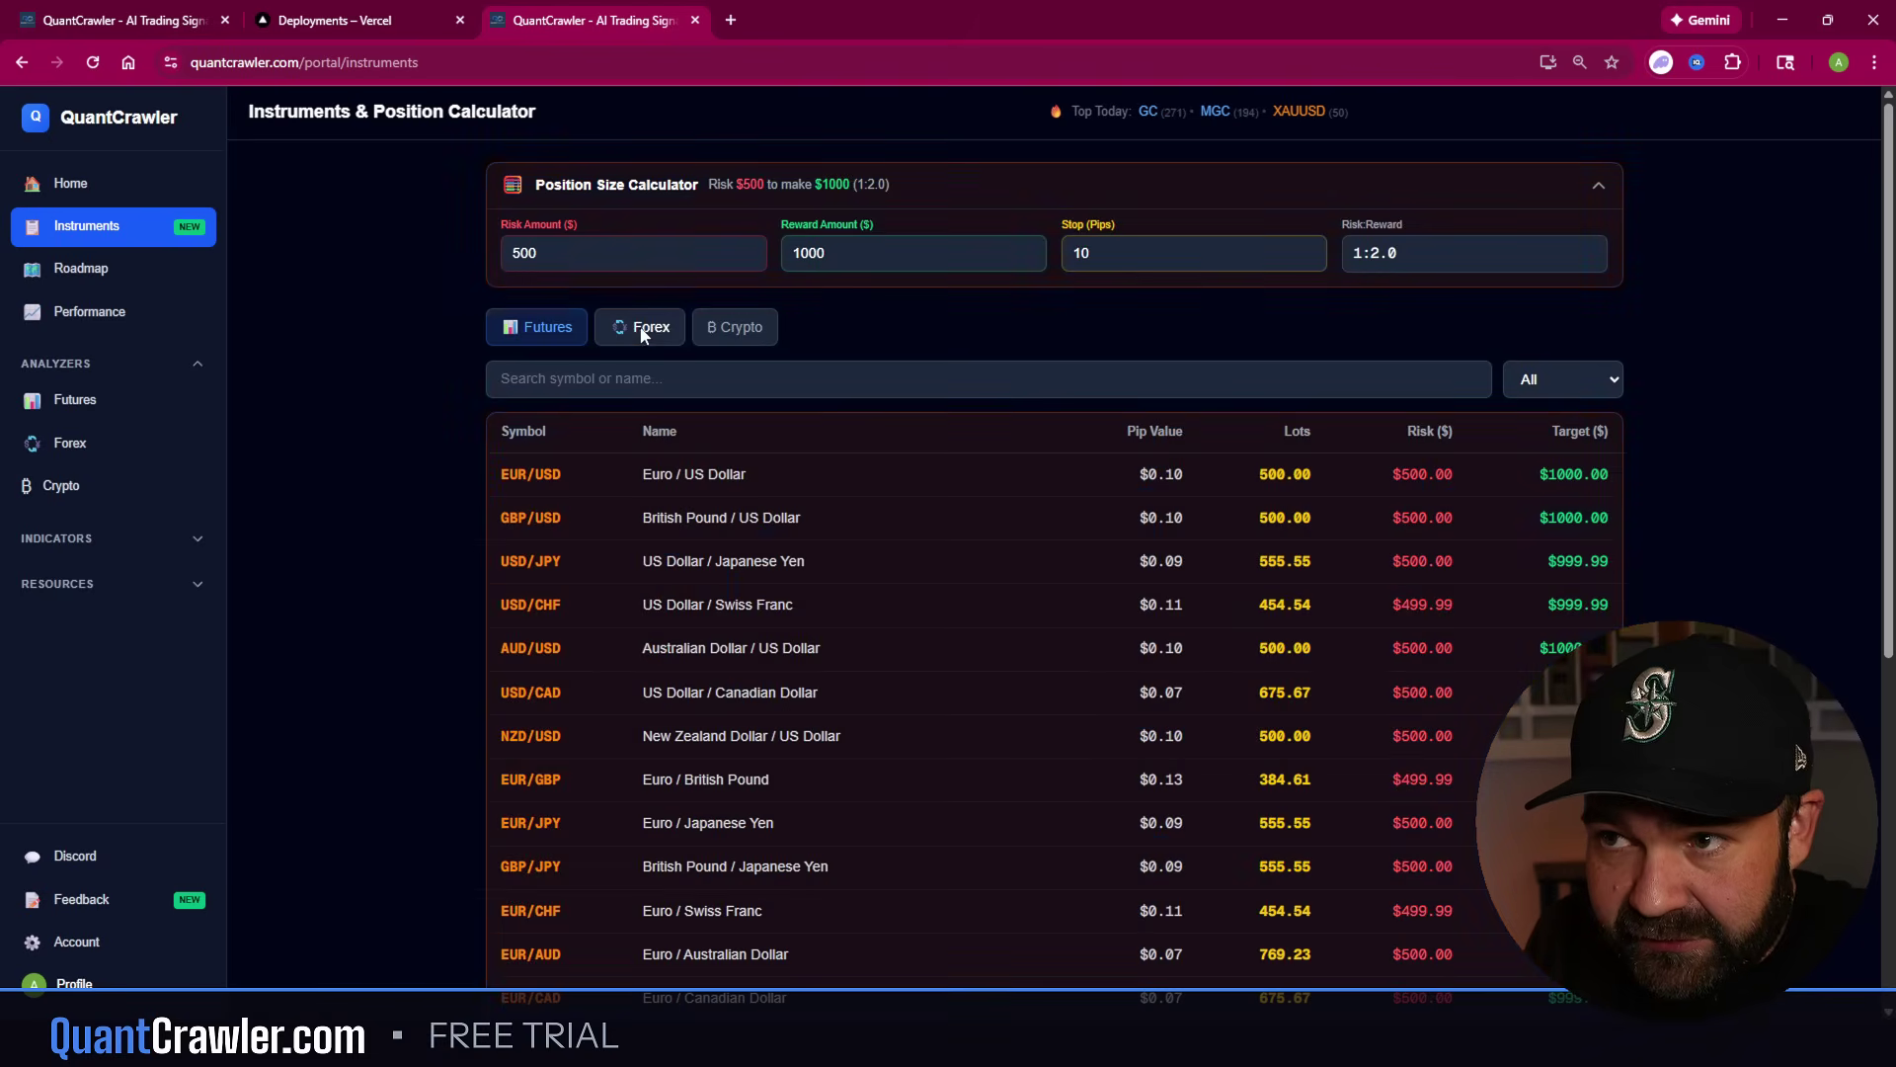
click(725, 328)
click(565, 336)
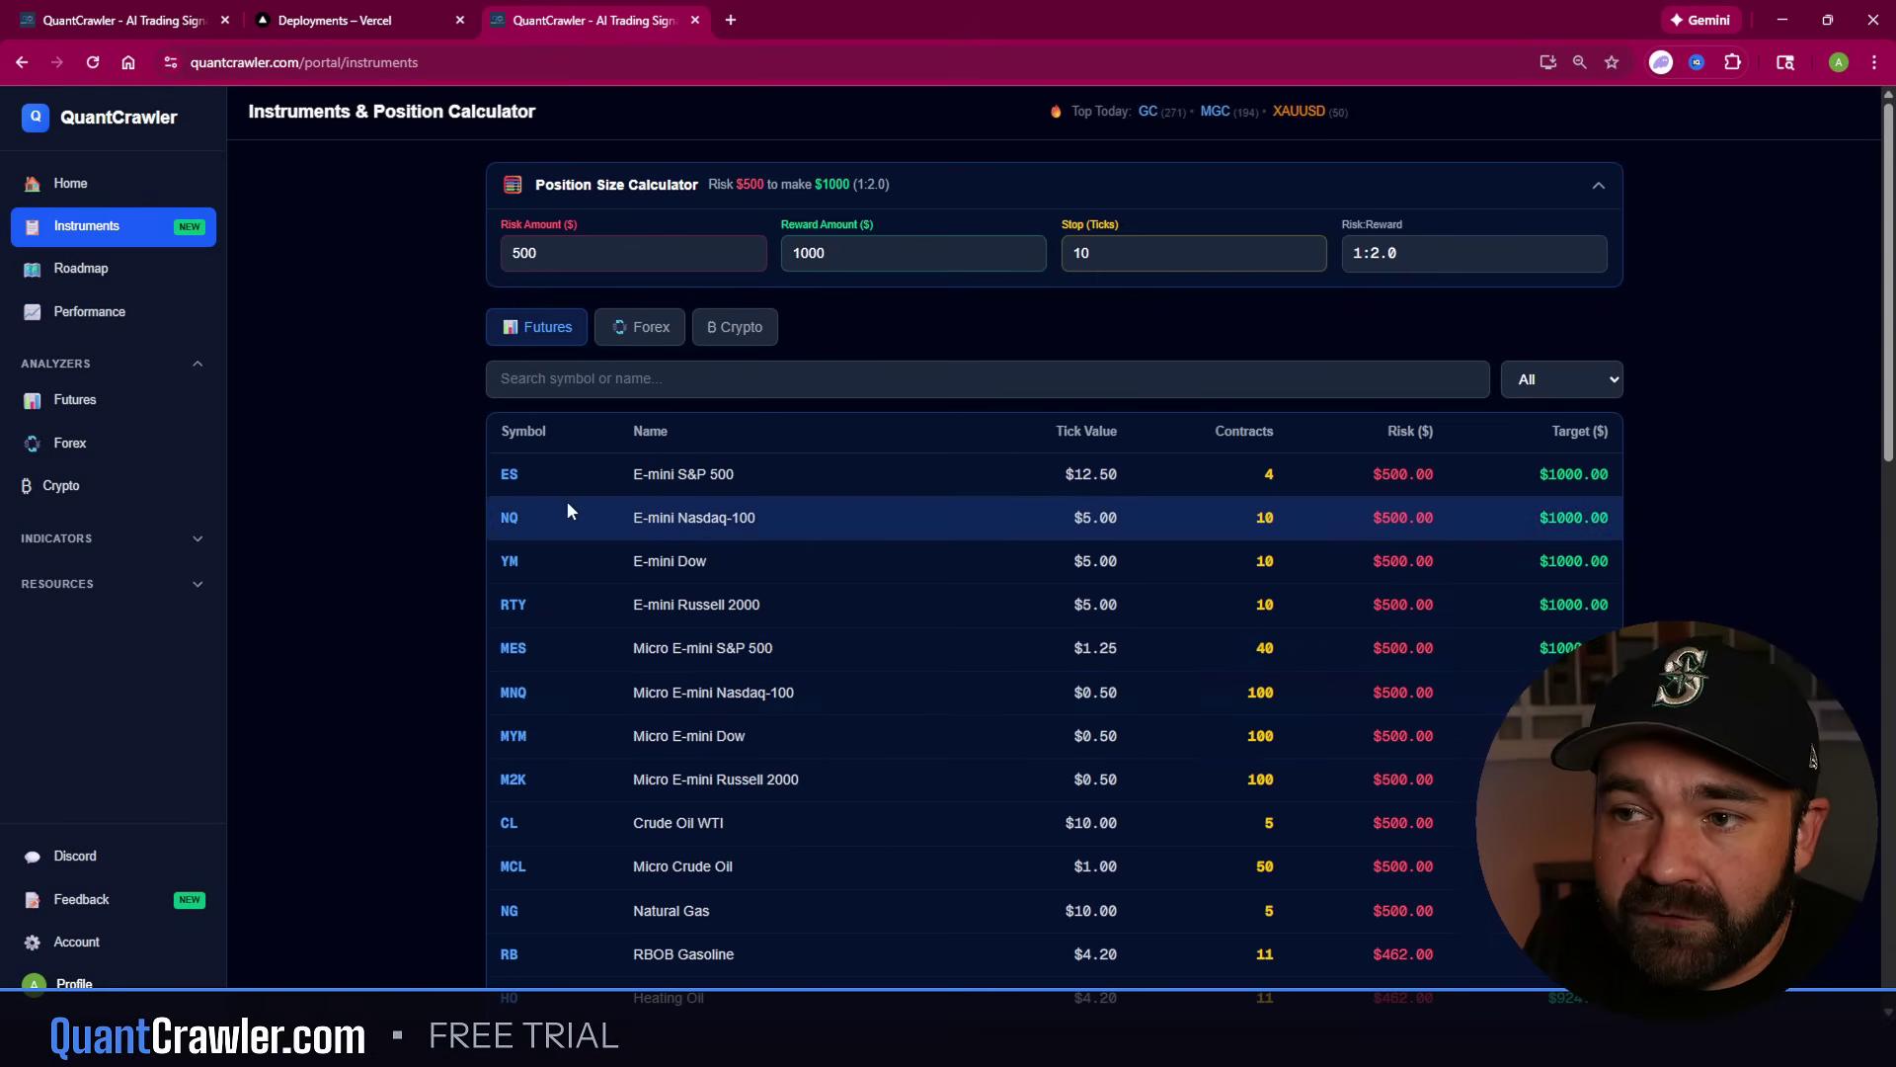
- Scroll the futures table, then check the Forex and Crypto lists again and settle on Futures
scroll(569, 509, down, 6)
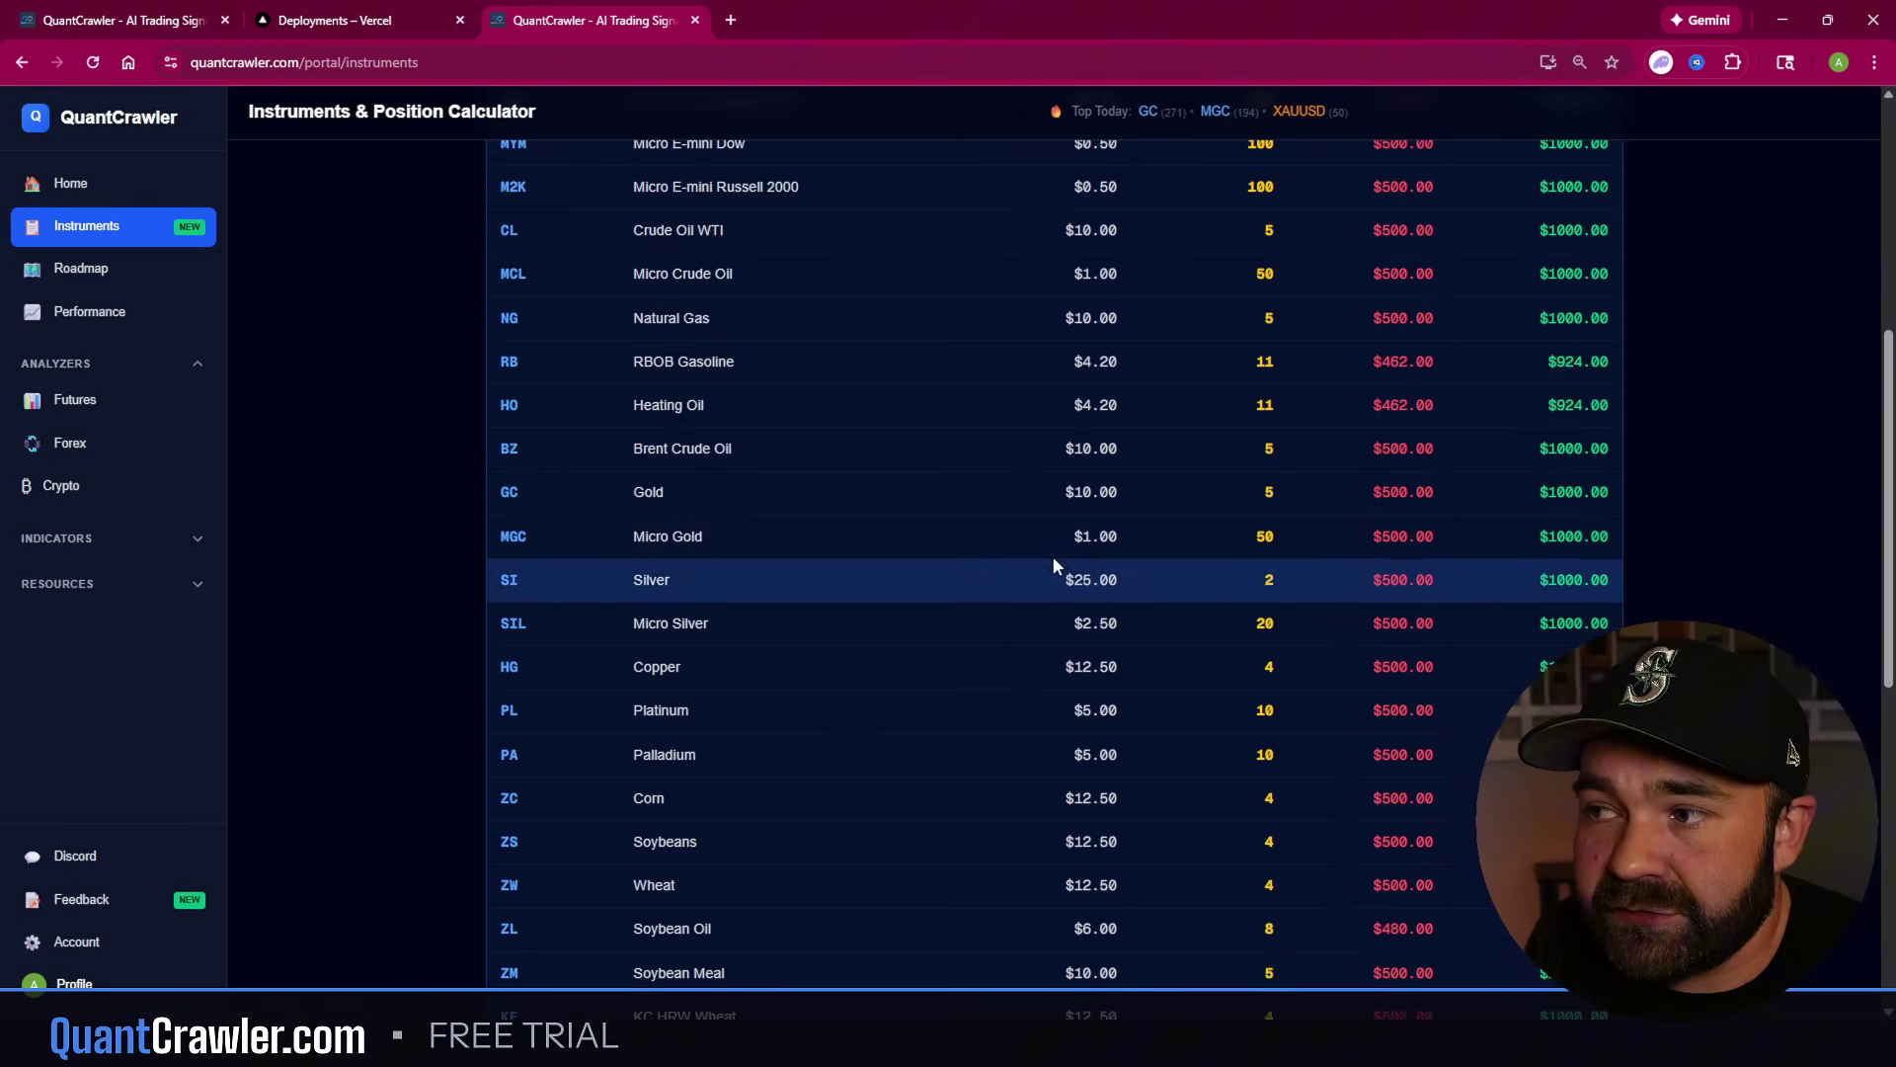
scroll(1053, 558, up, 6)
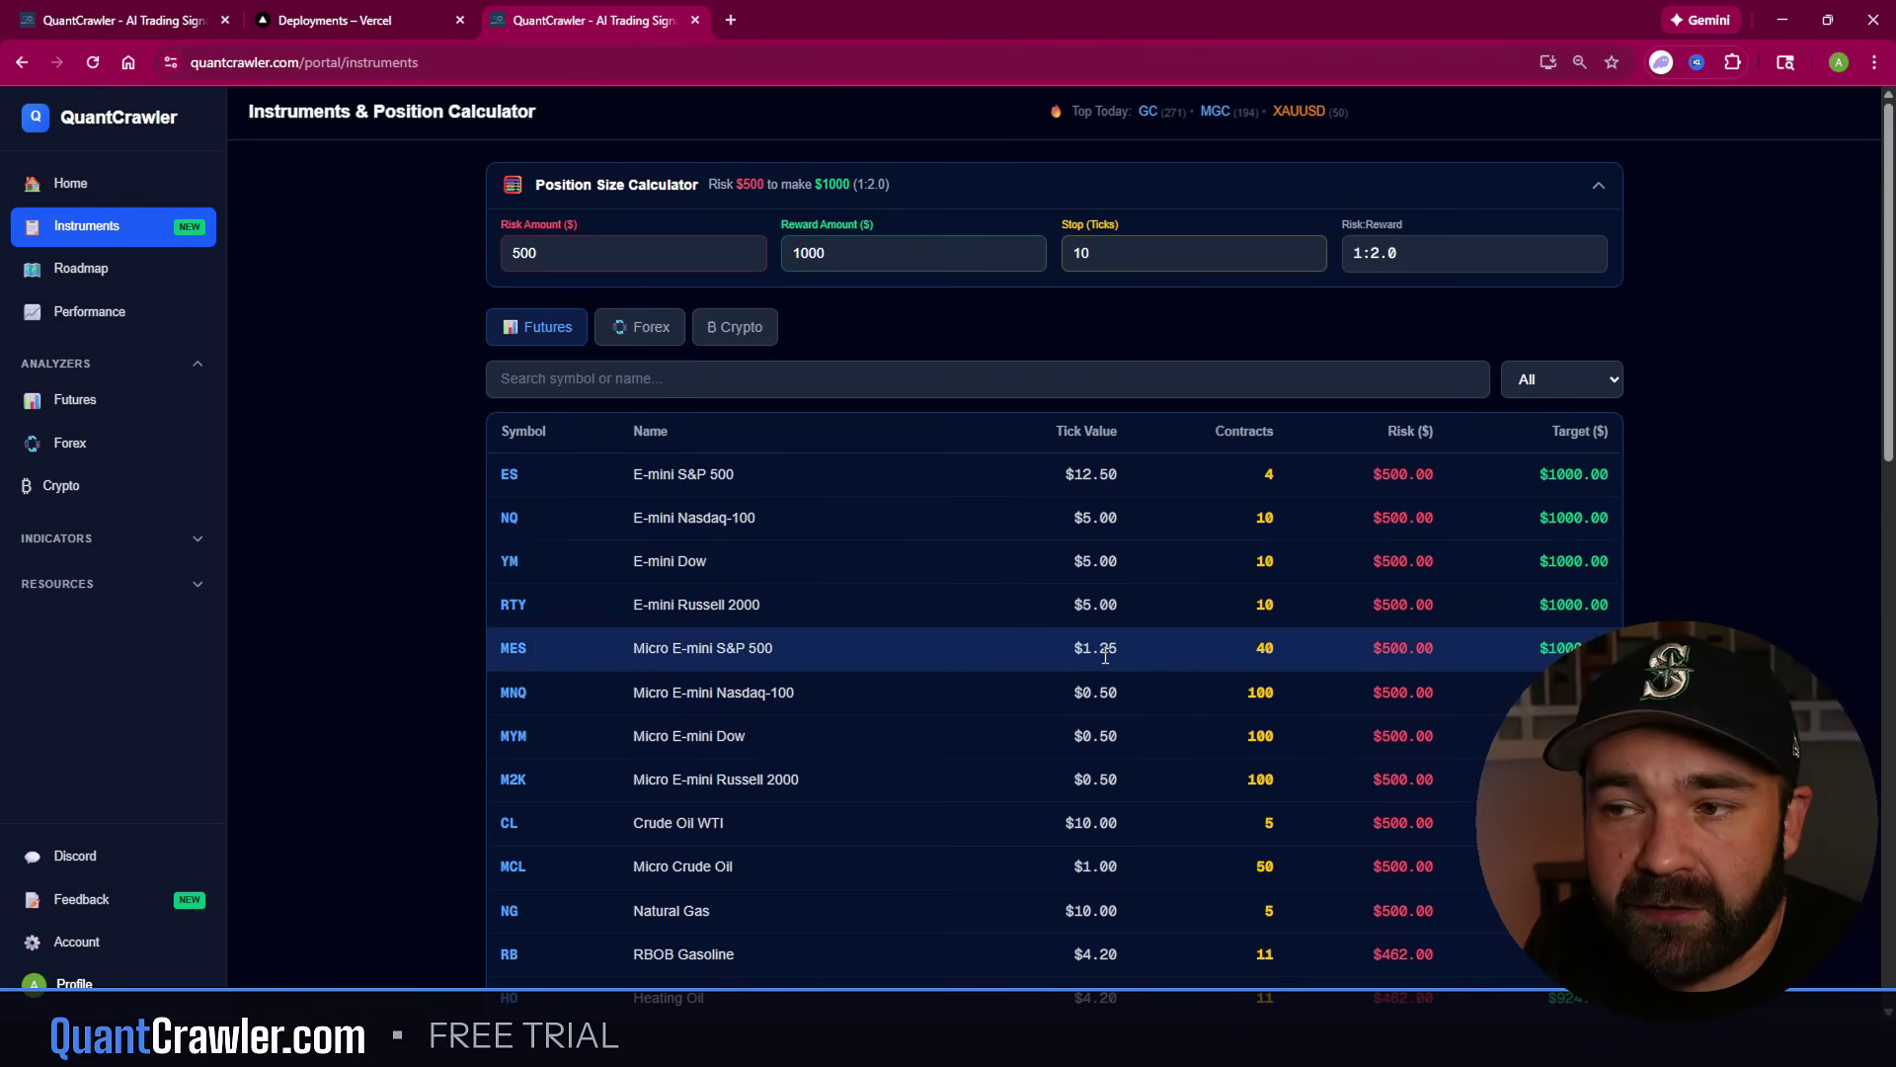
click(625, 338)
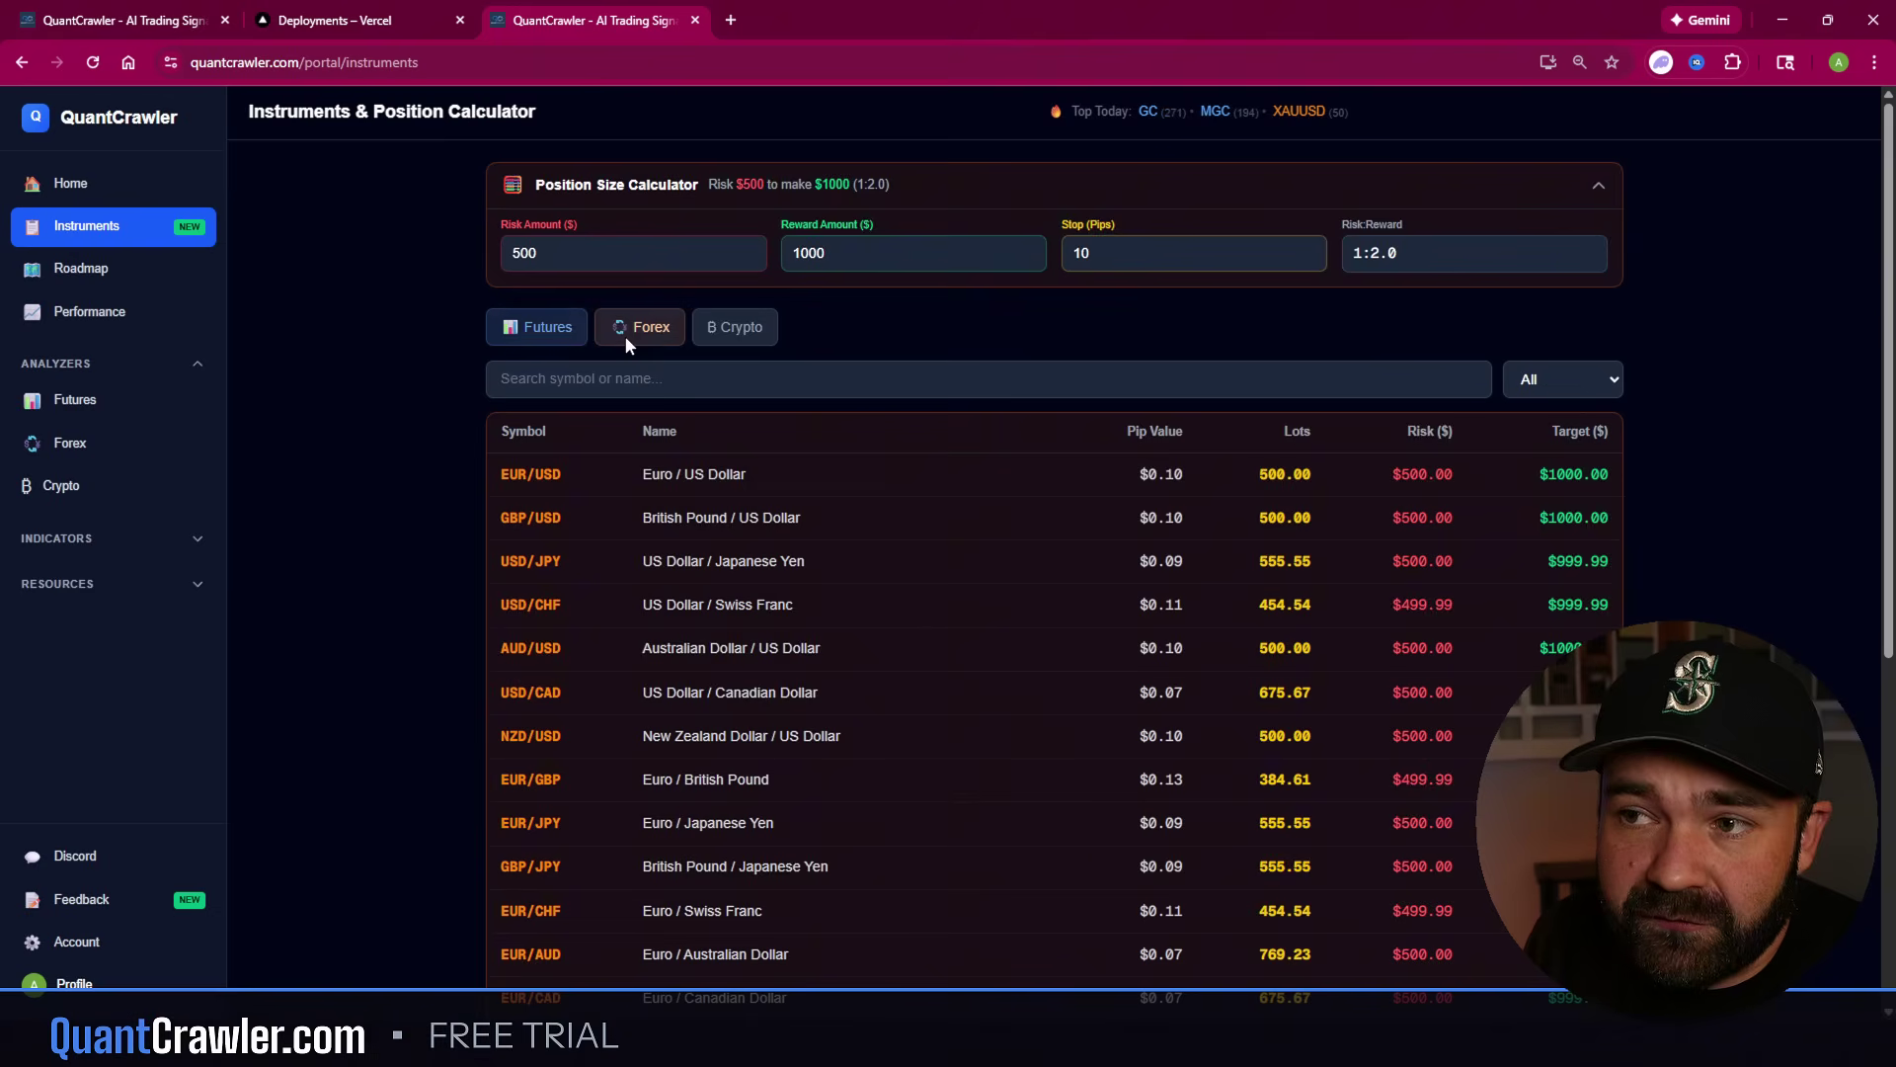
click(738, 332)
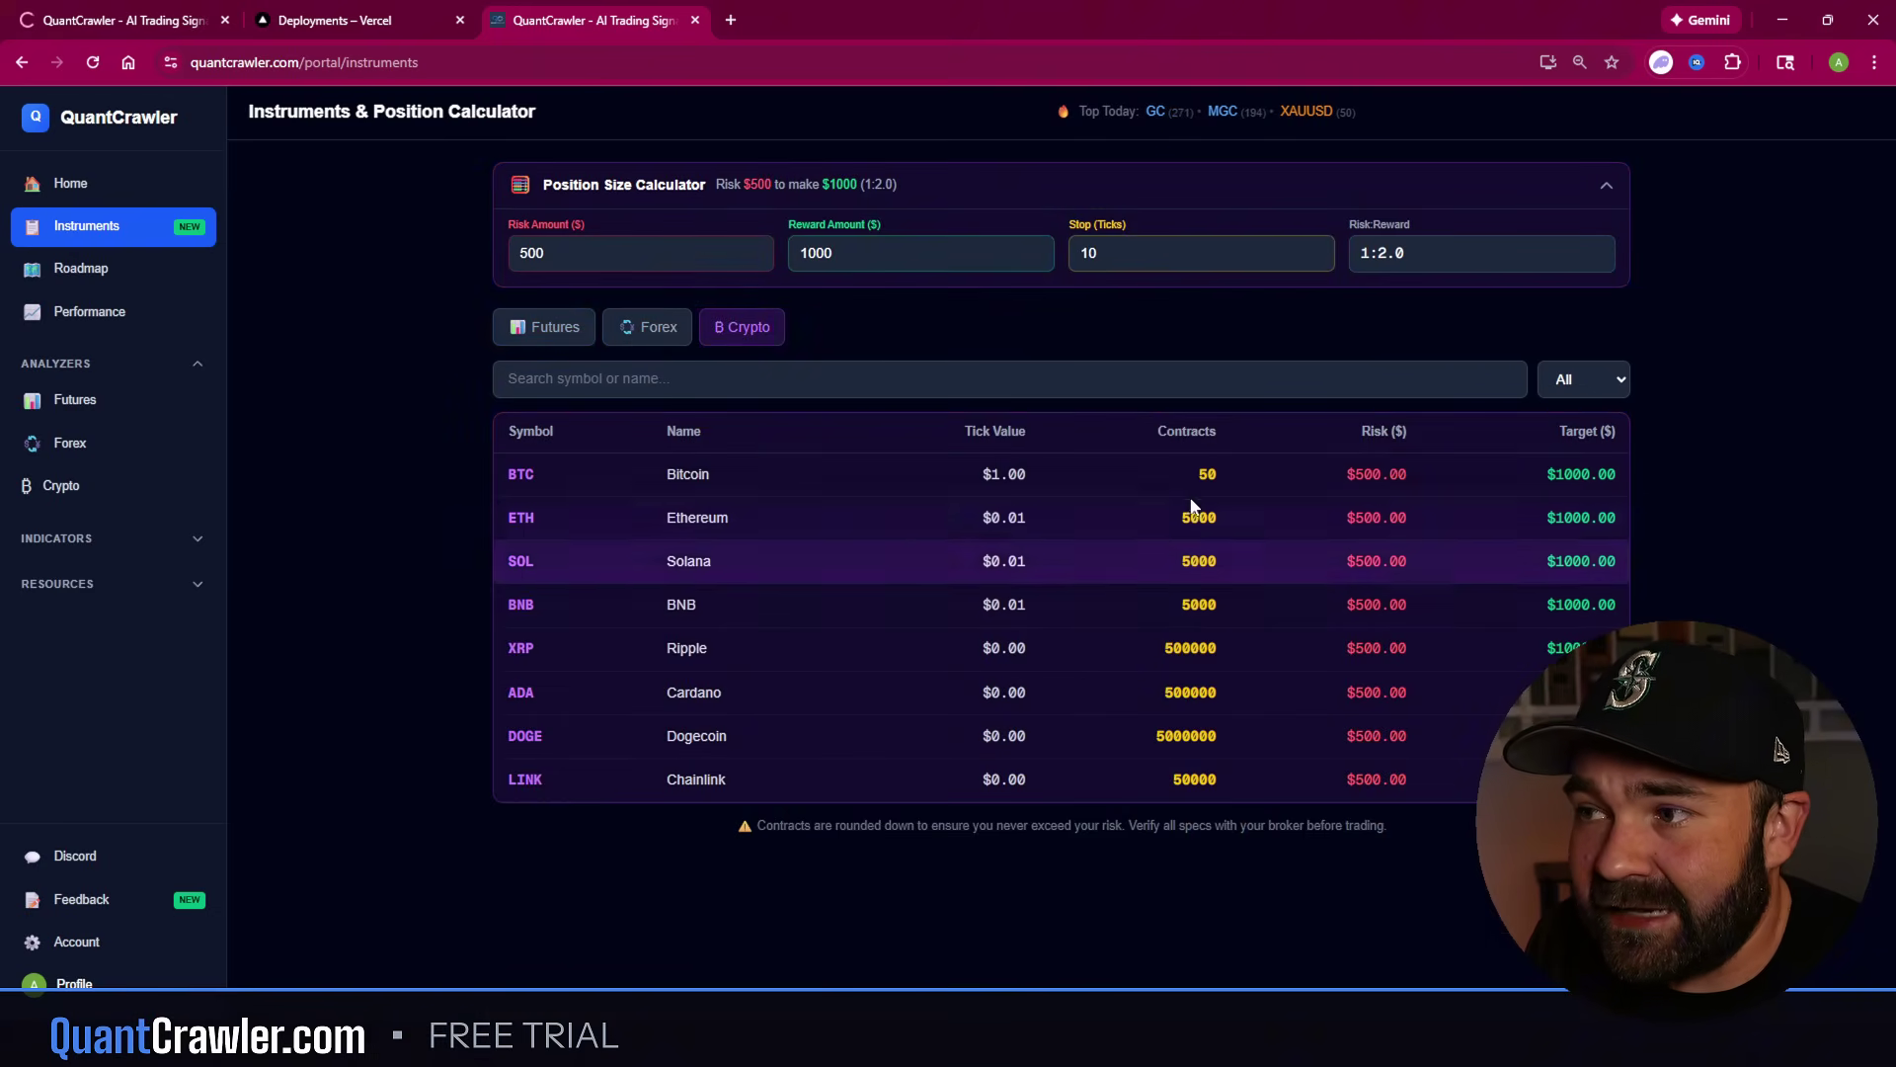
click(578, 332)
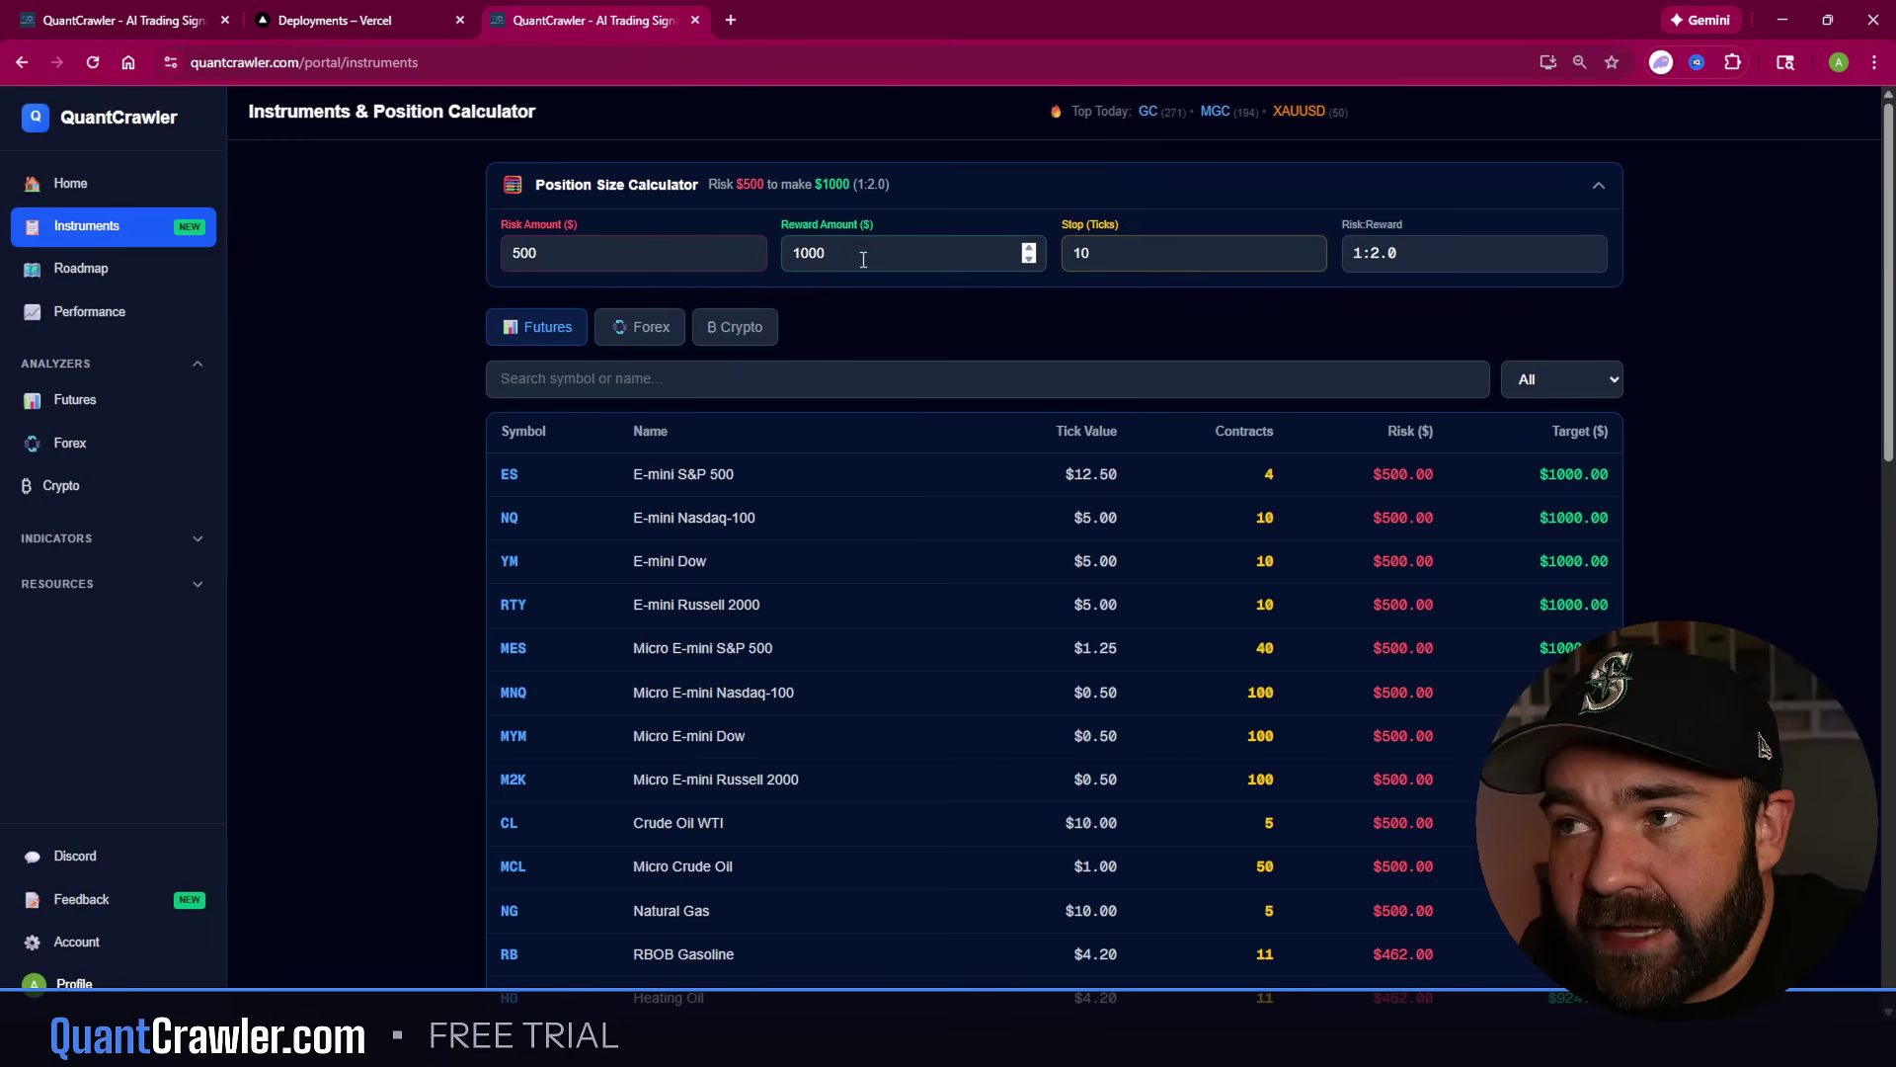
- Enter a $1000 reward amount (after briefly trying 5000) and a 20-tick stop
drag(997, 253, 693, 257)
text(5000)
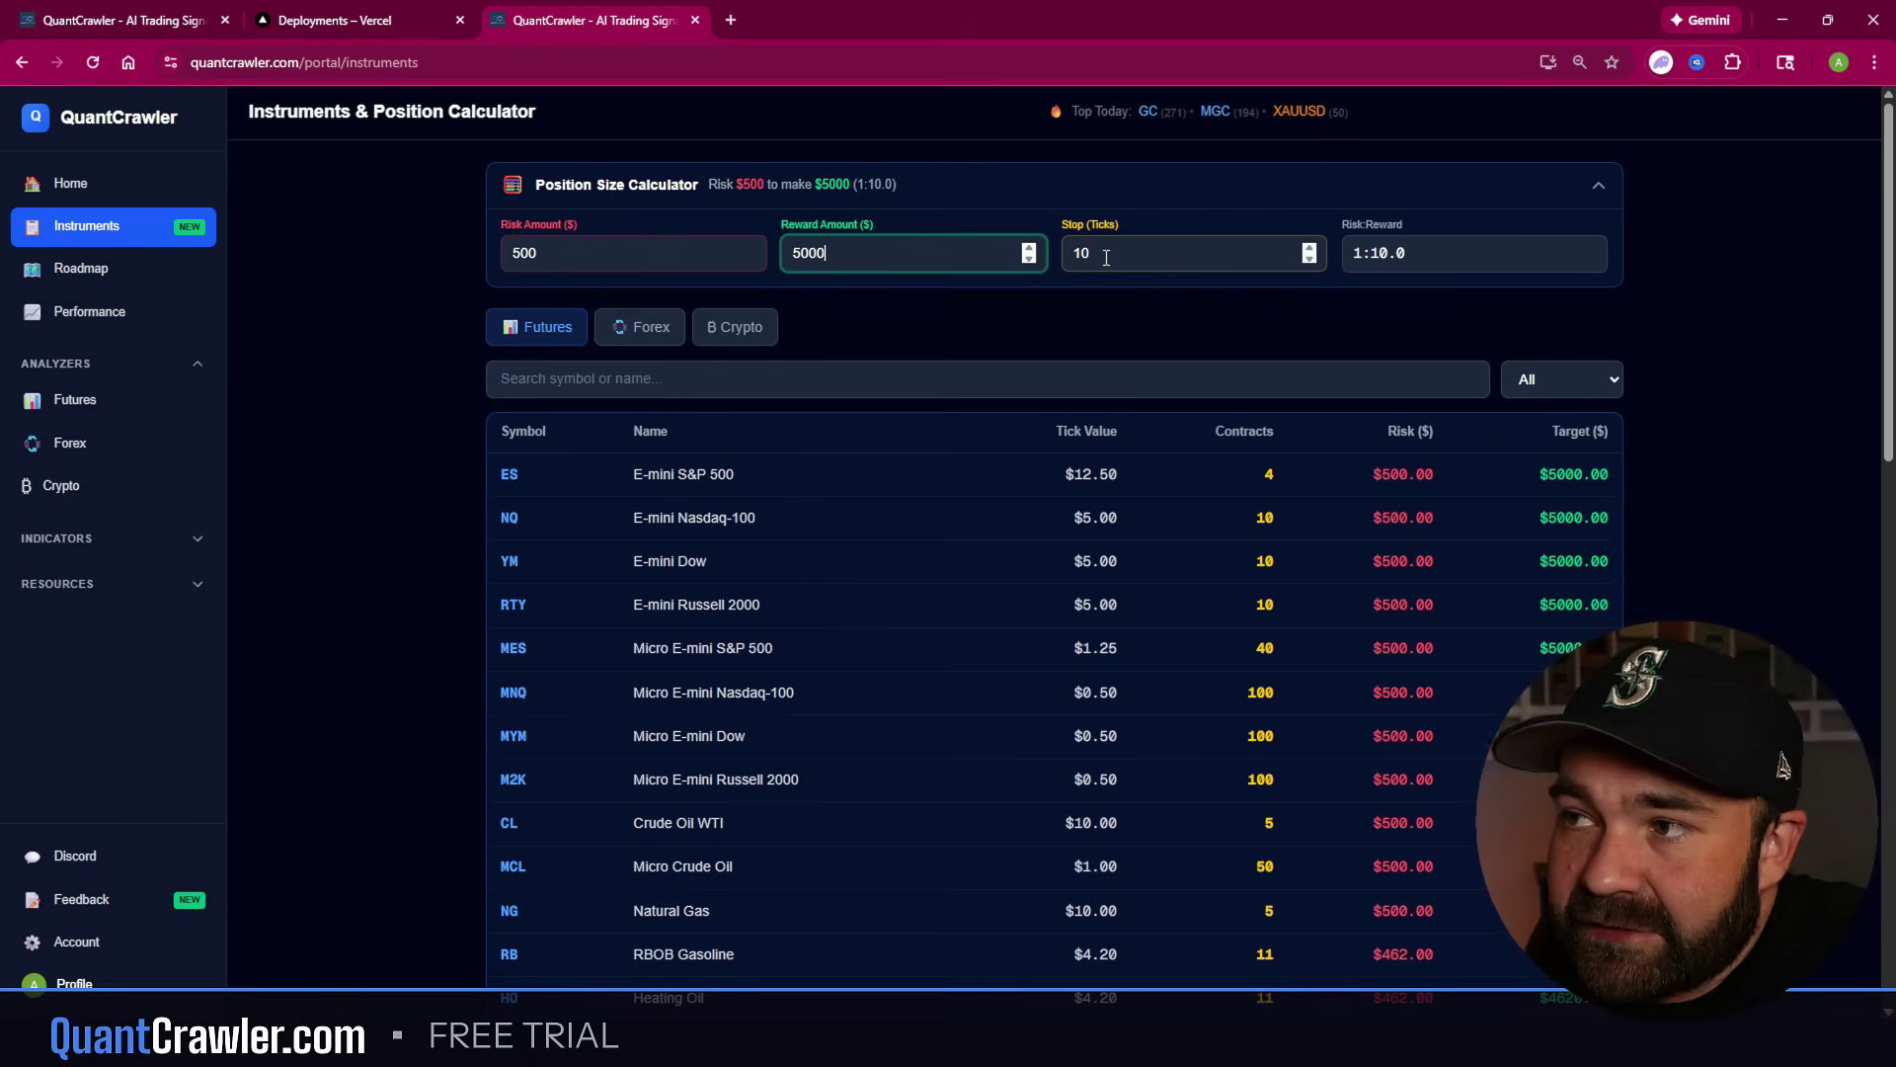
drag(885, 255, 747, 255)
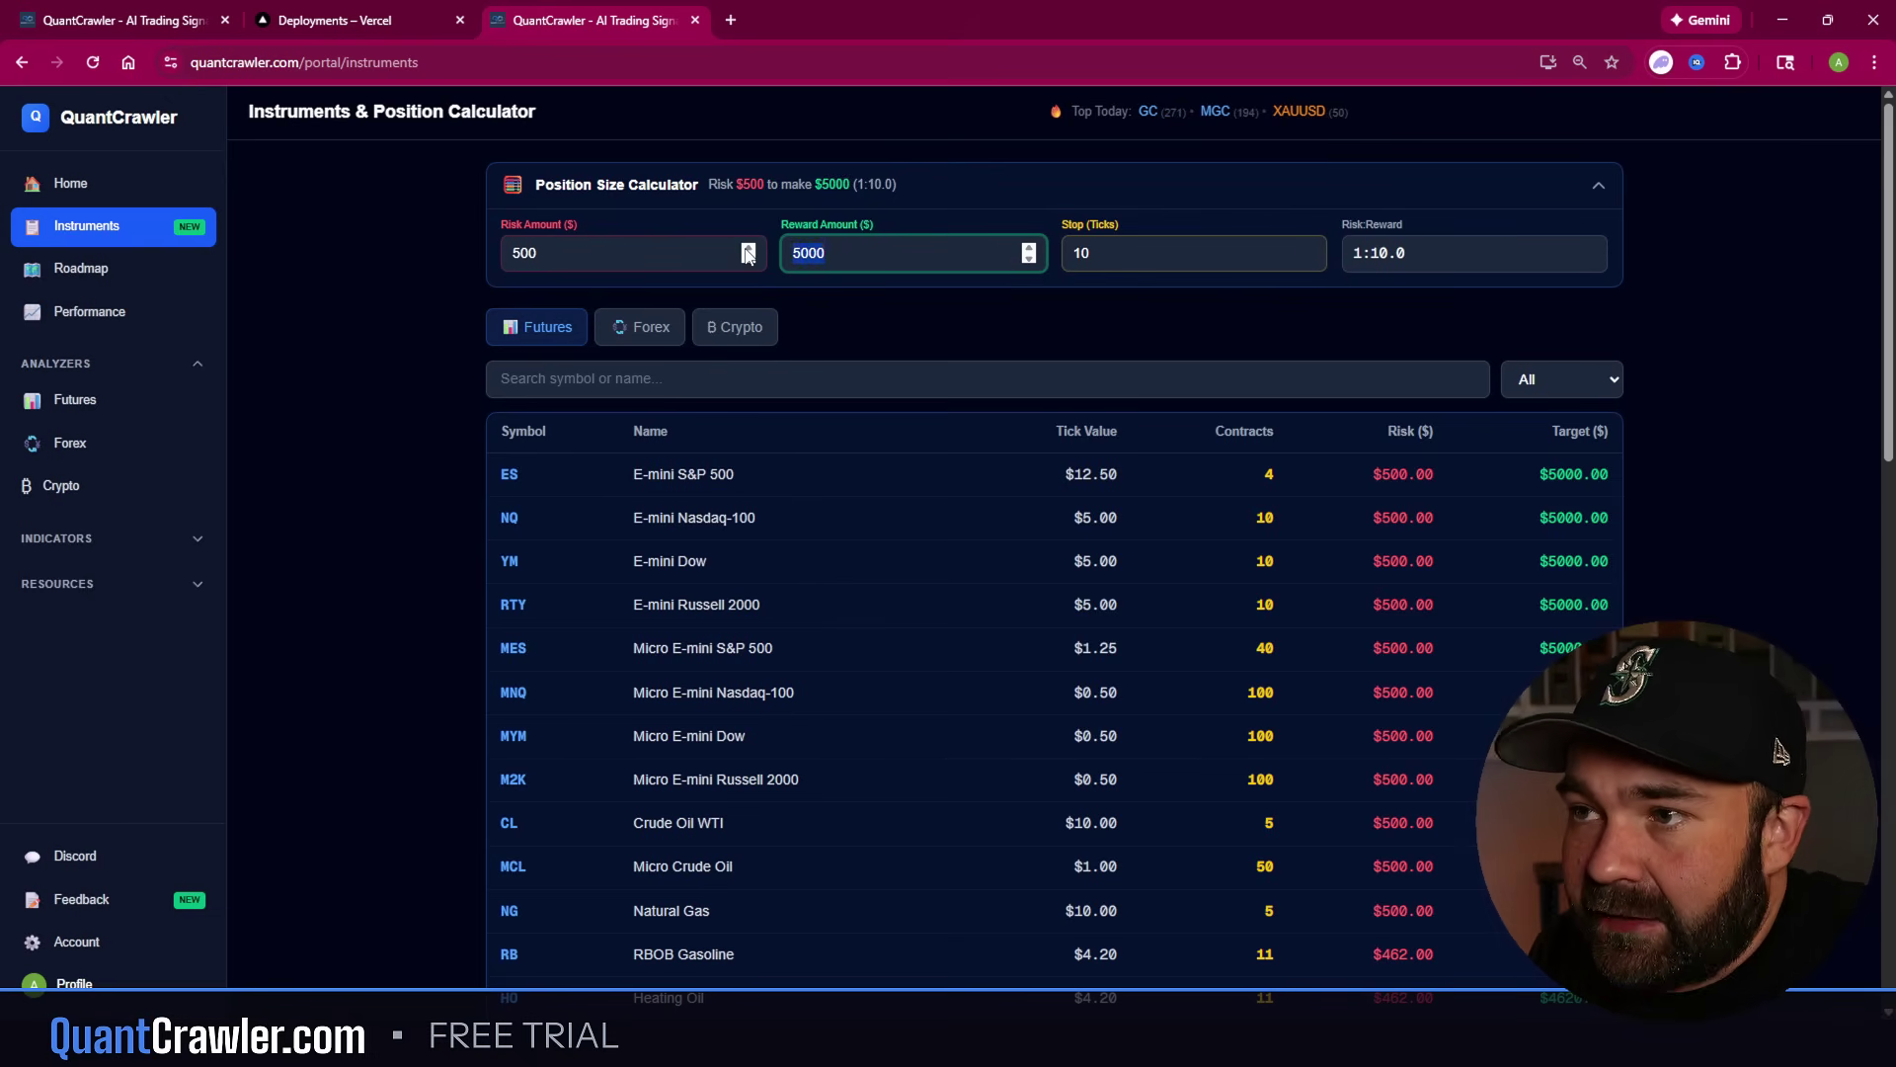
text(1000)
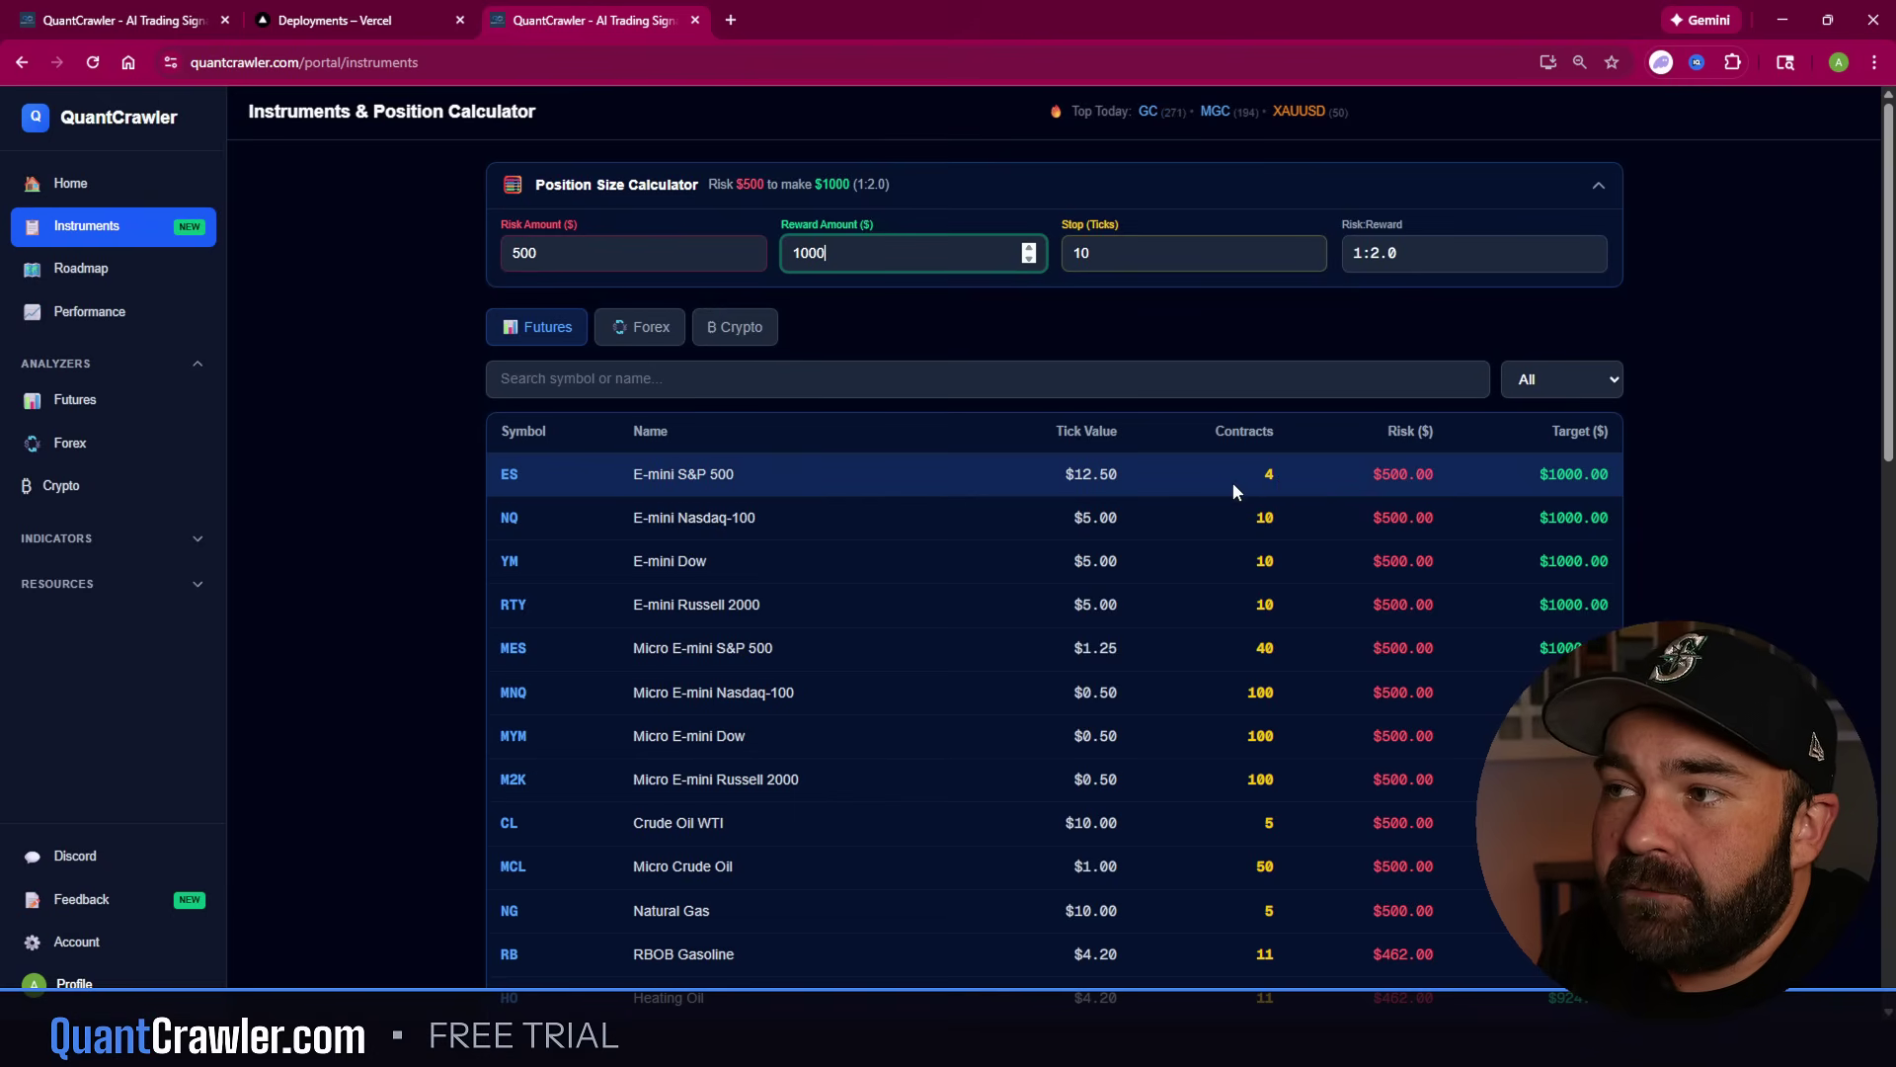
key(Tab)
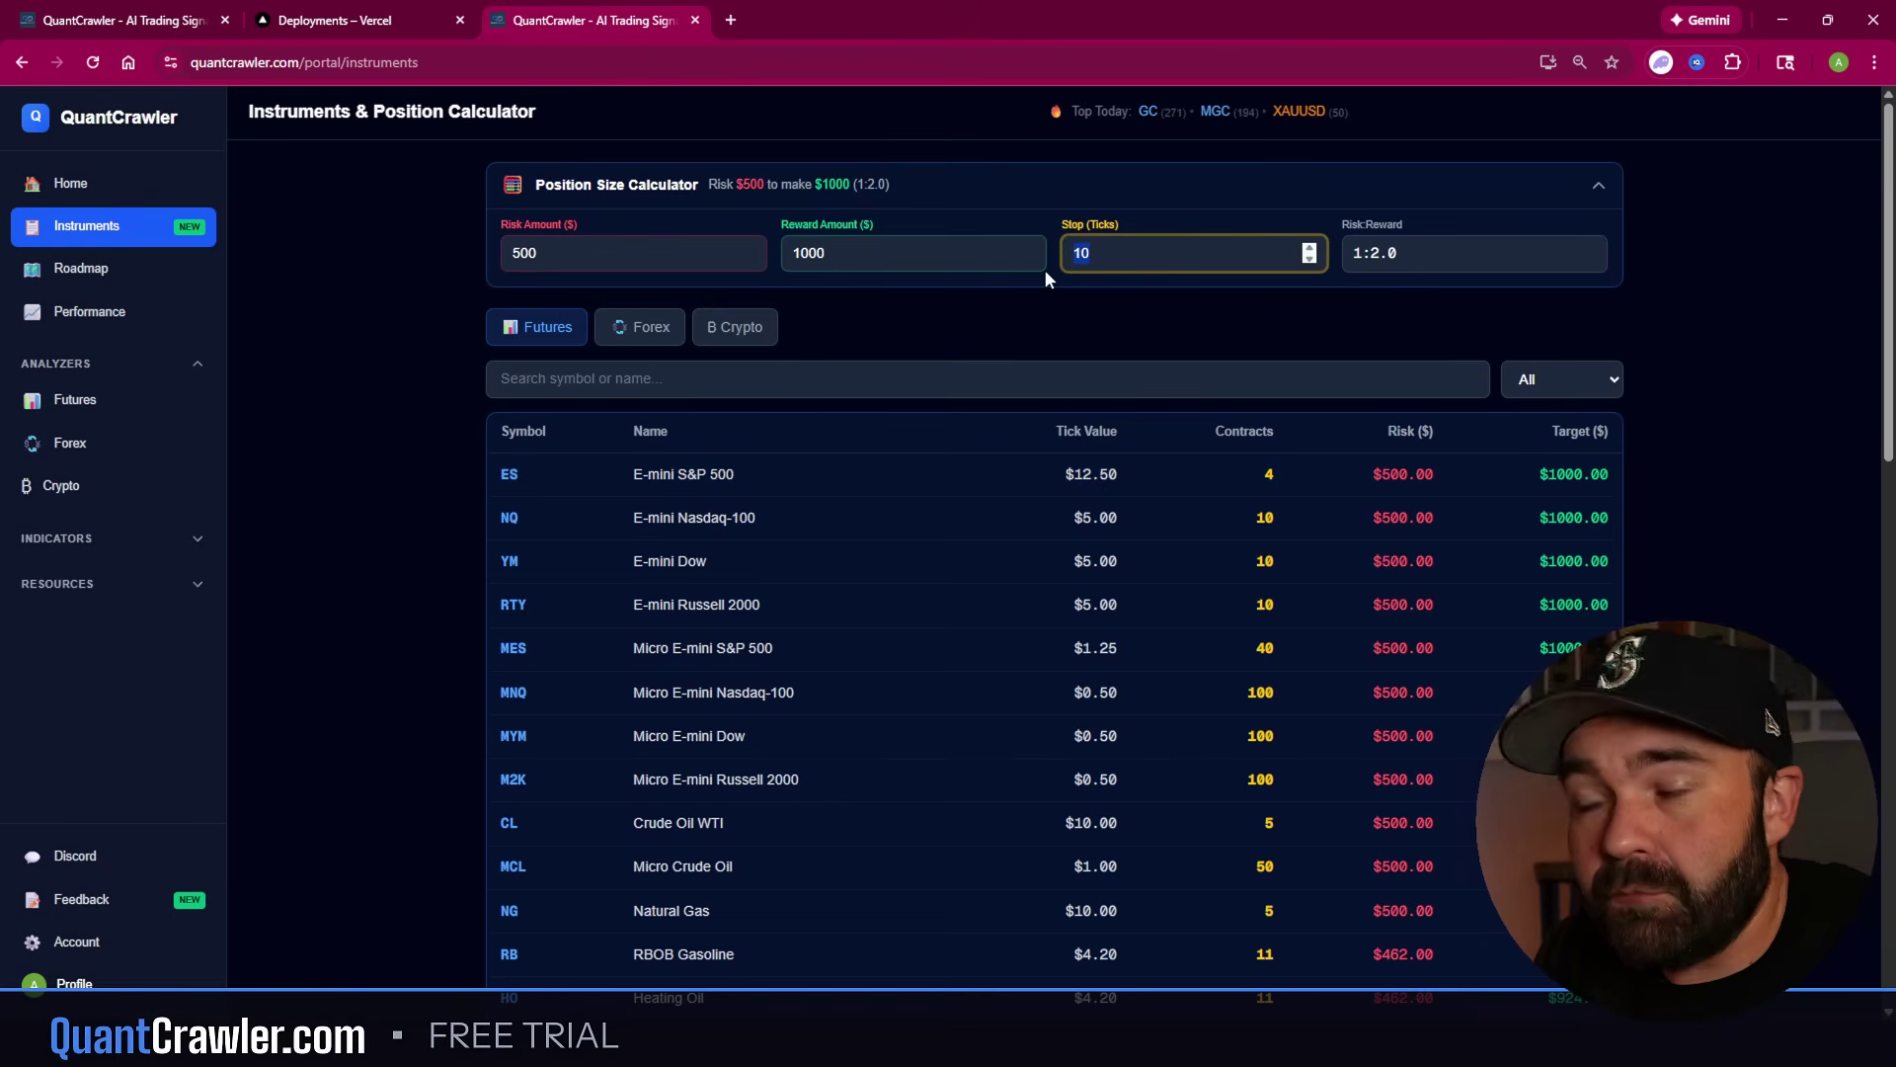
text(20)
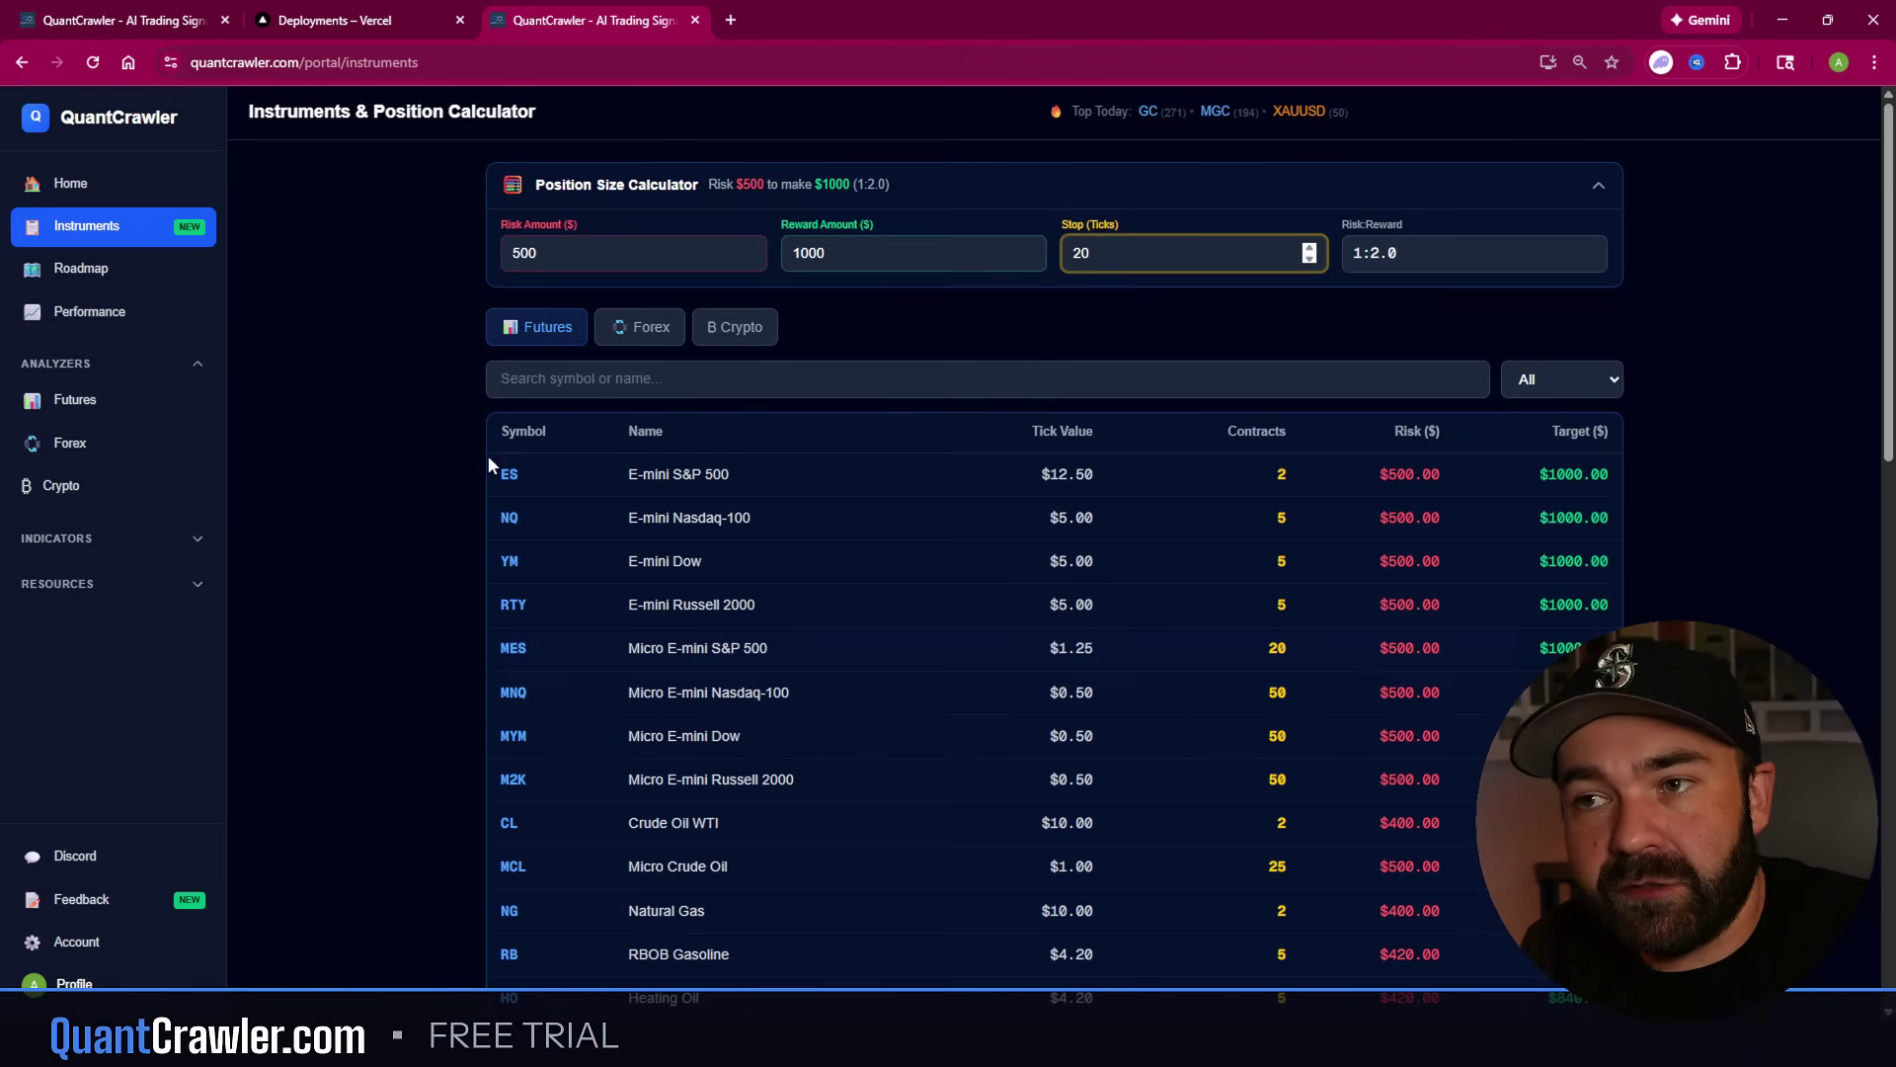
- Try a $200 risk, then restore $500 risk, $1000 reward and a 10-tick stop
double_click(553, 259)
text(200)
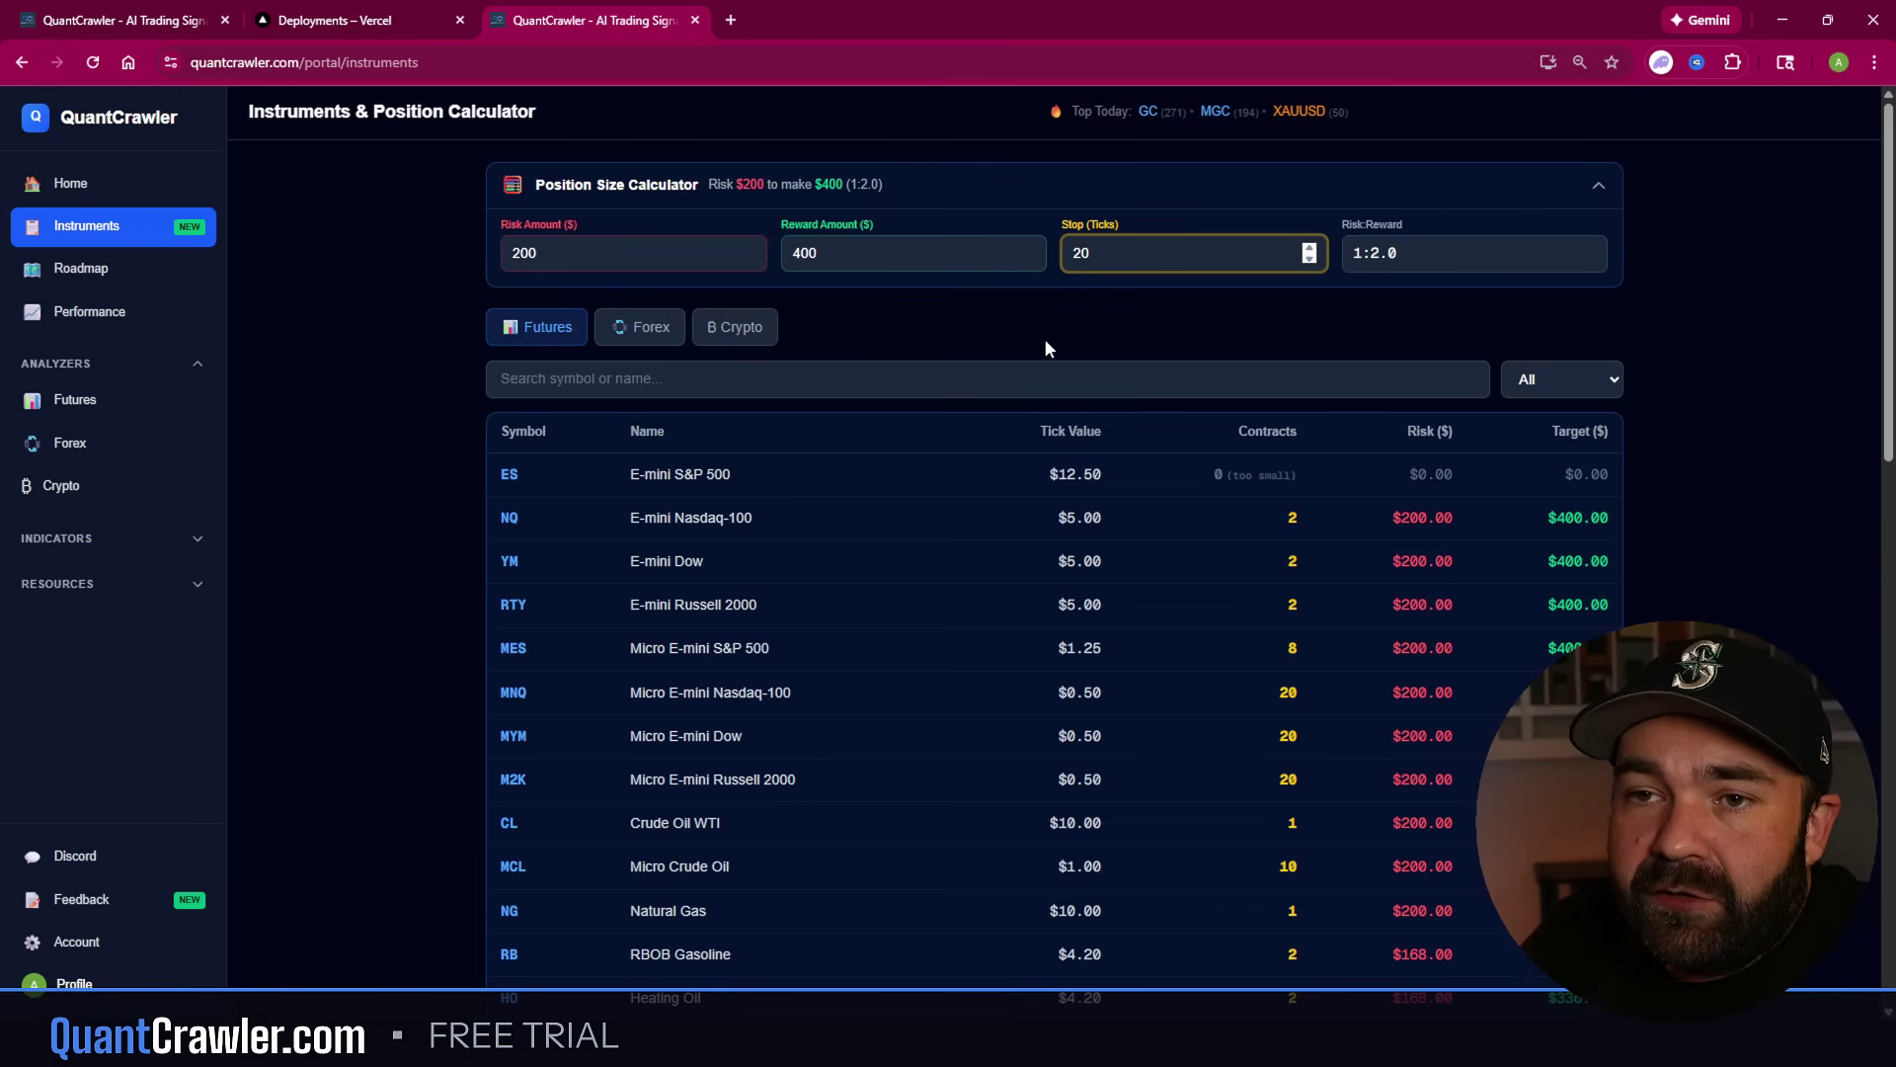
double_click(527, 253)
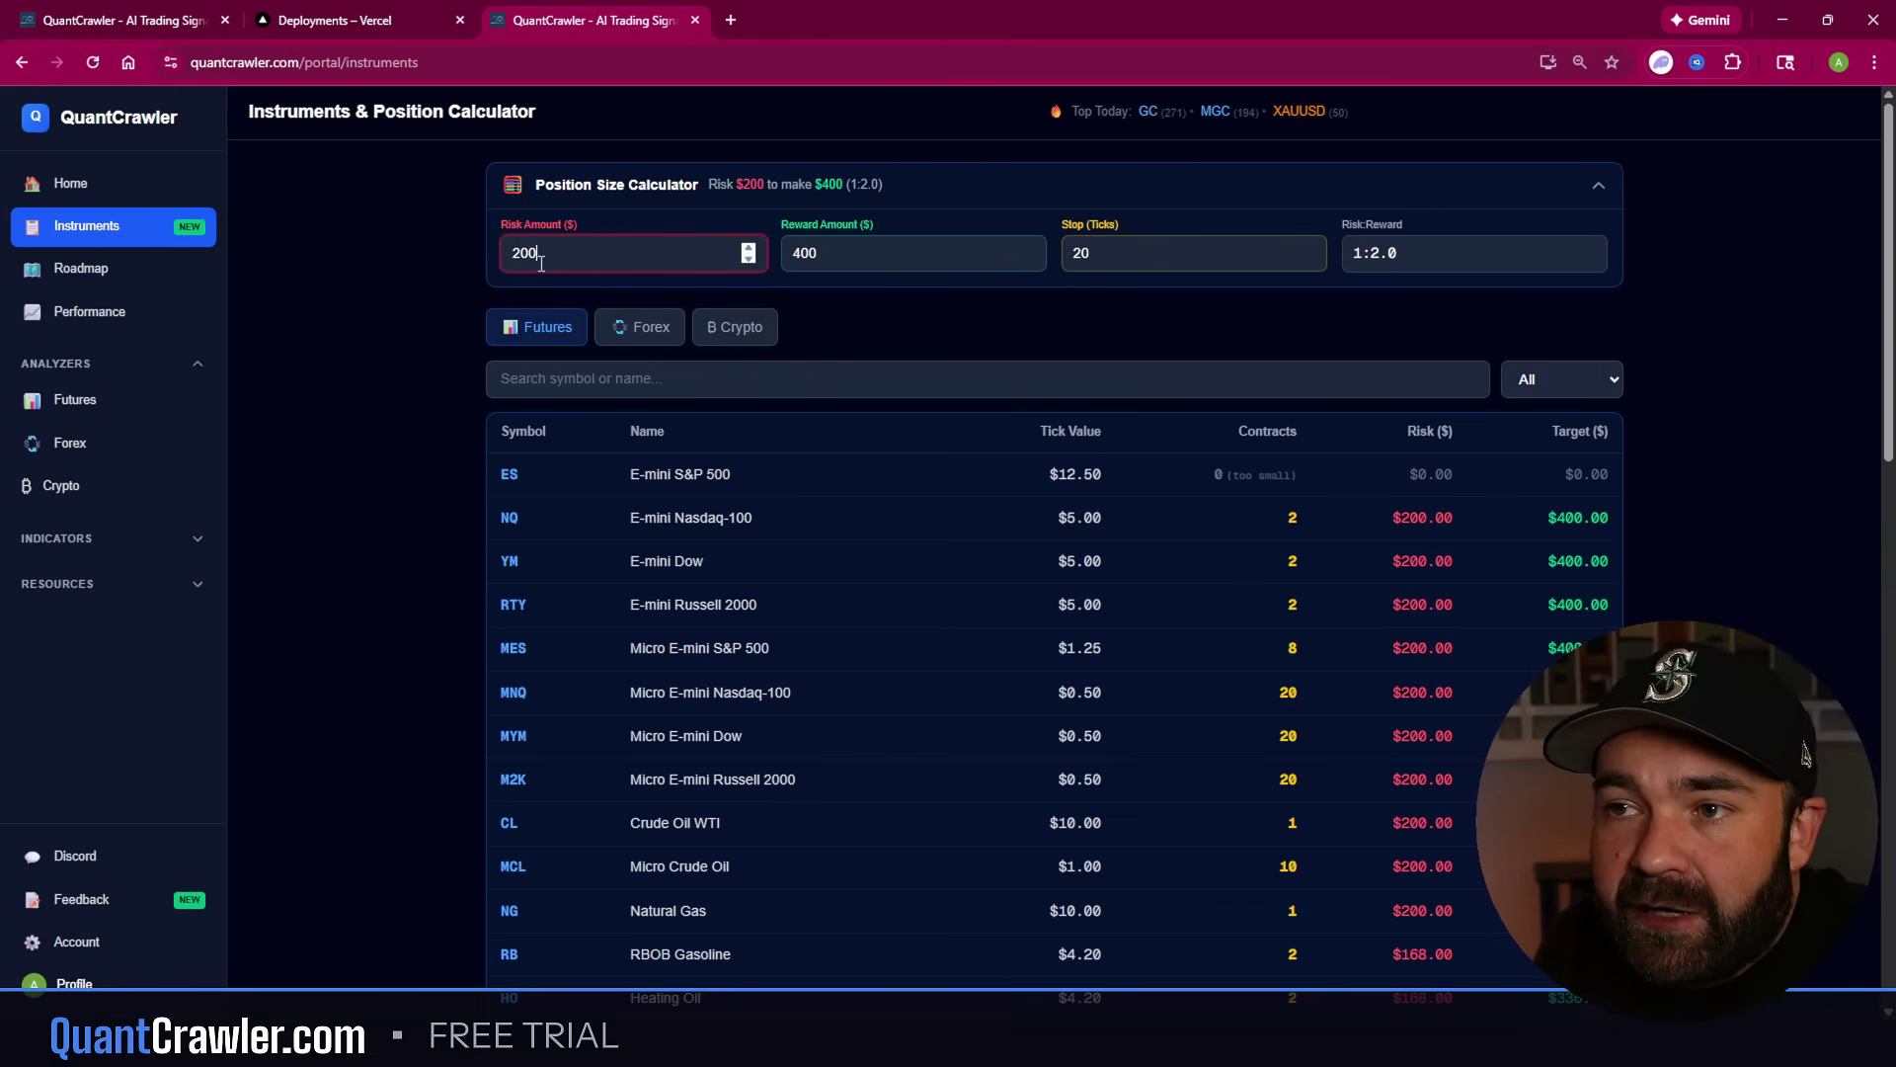
text(500)
key(Tab)
text(1)
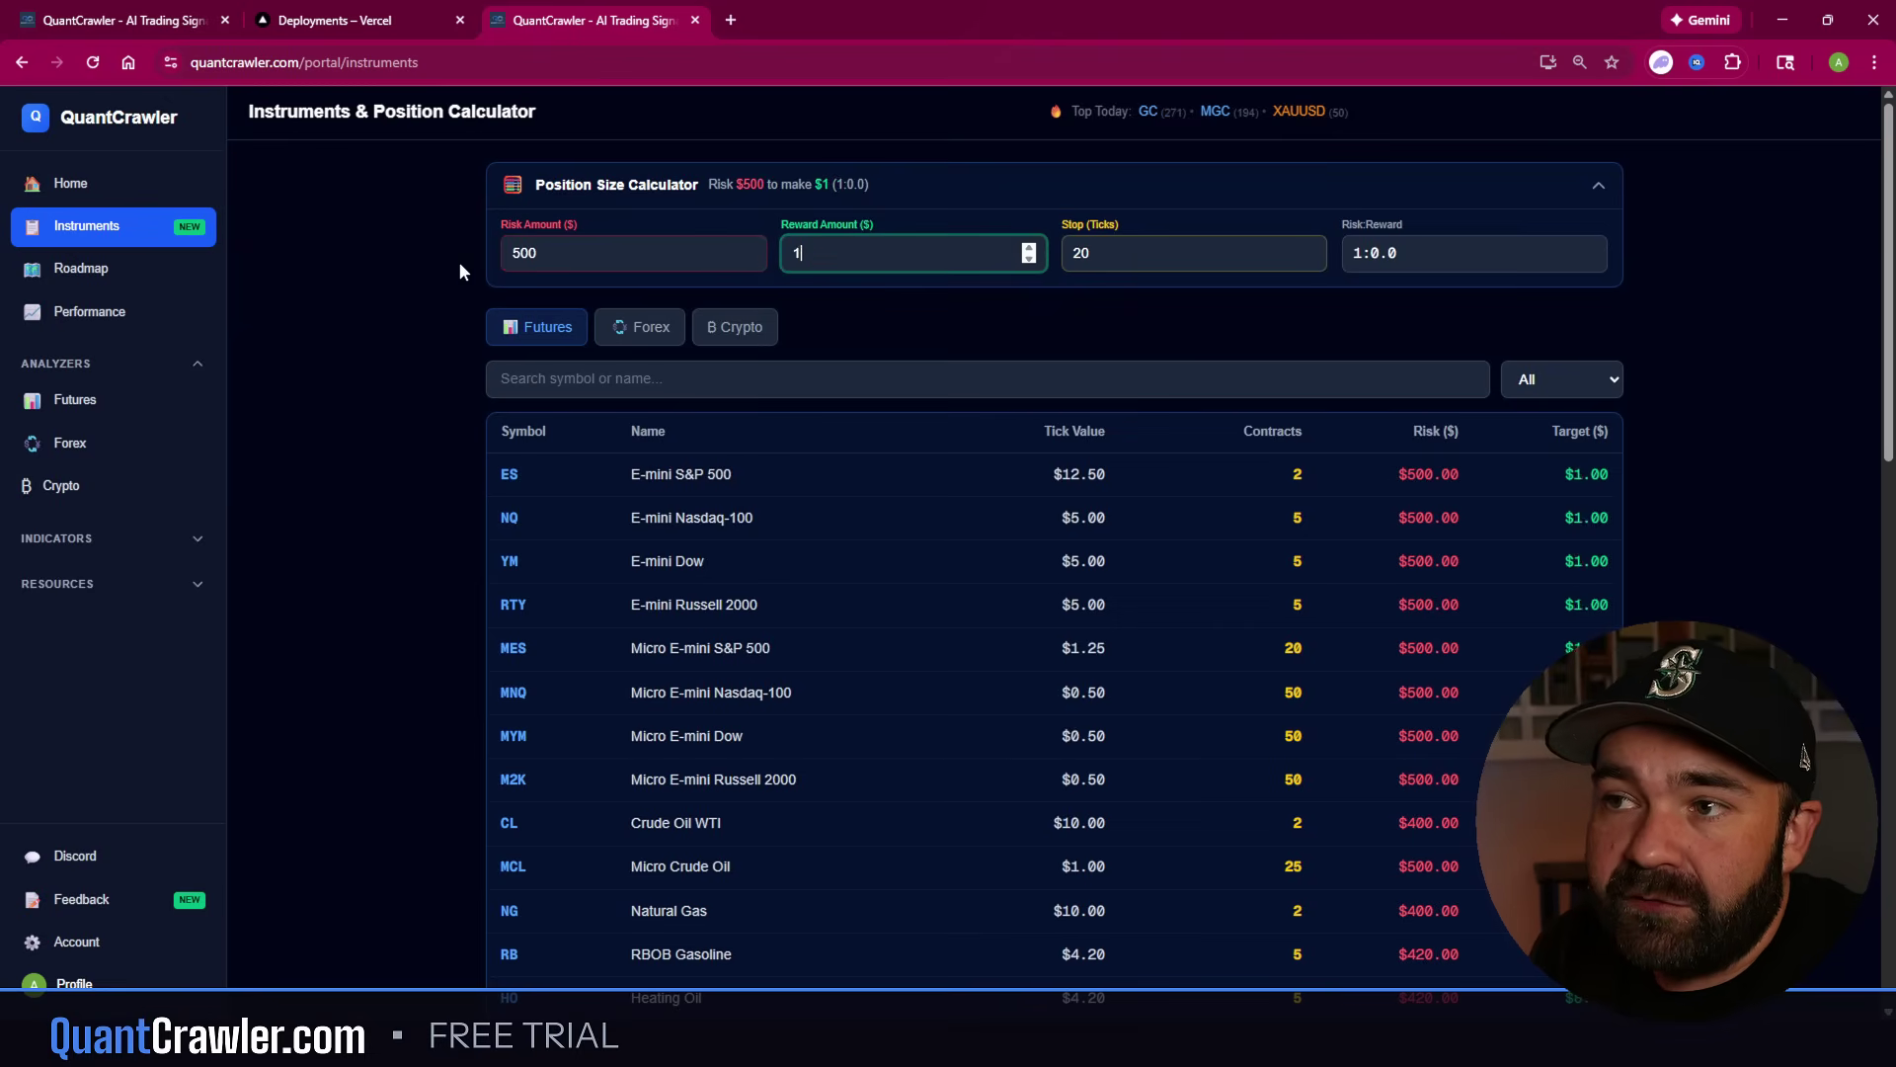
text(000)
key(Tab)
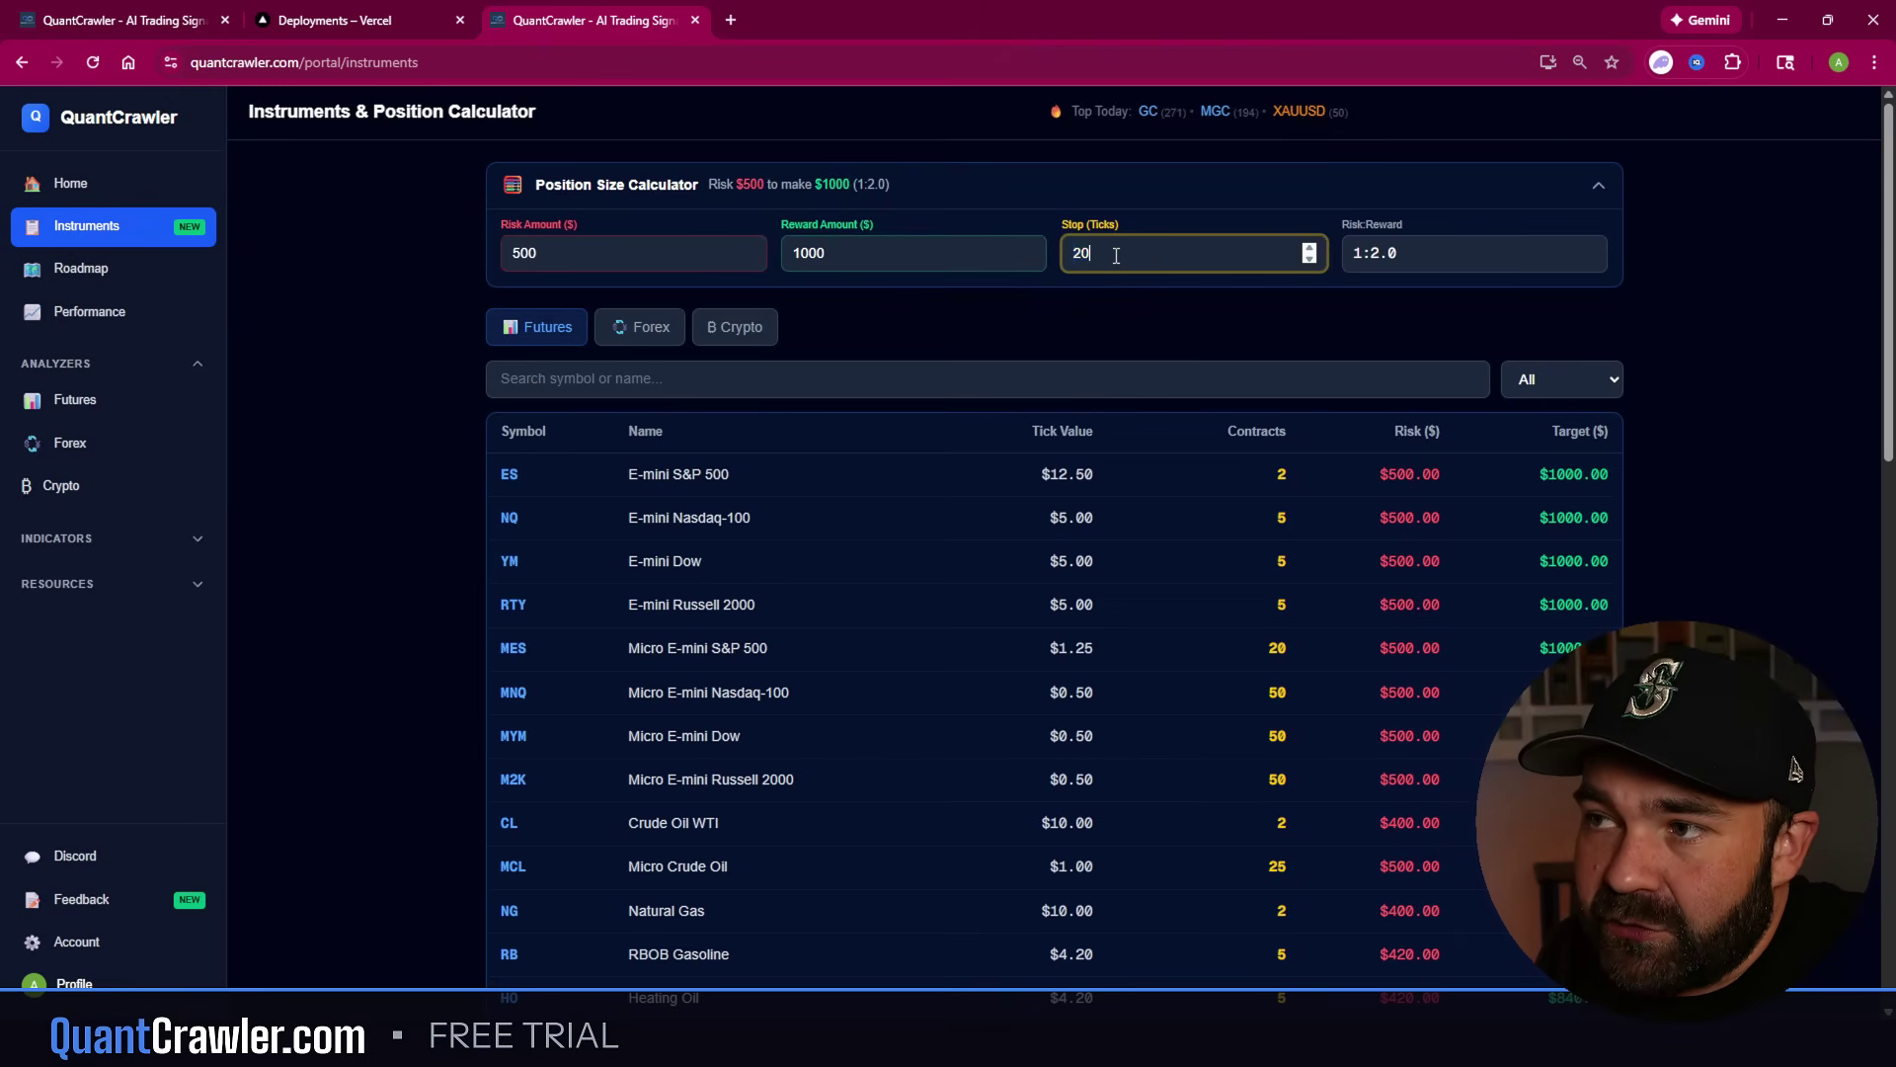
text(010)
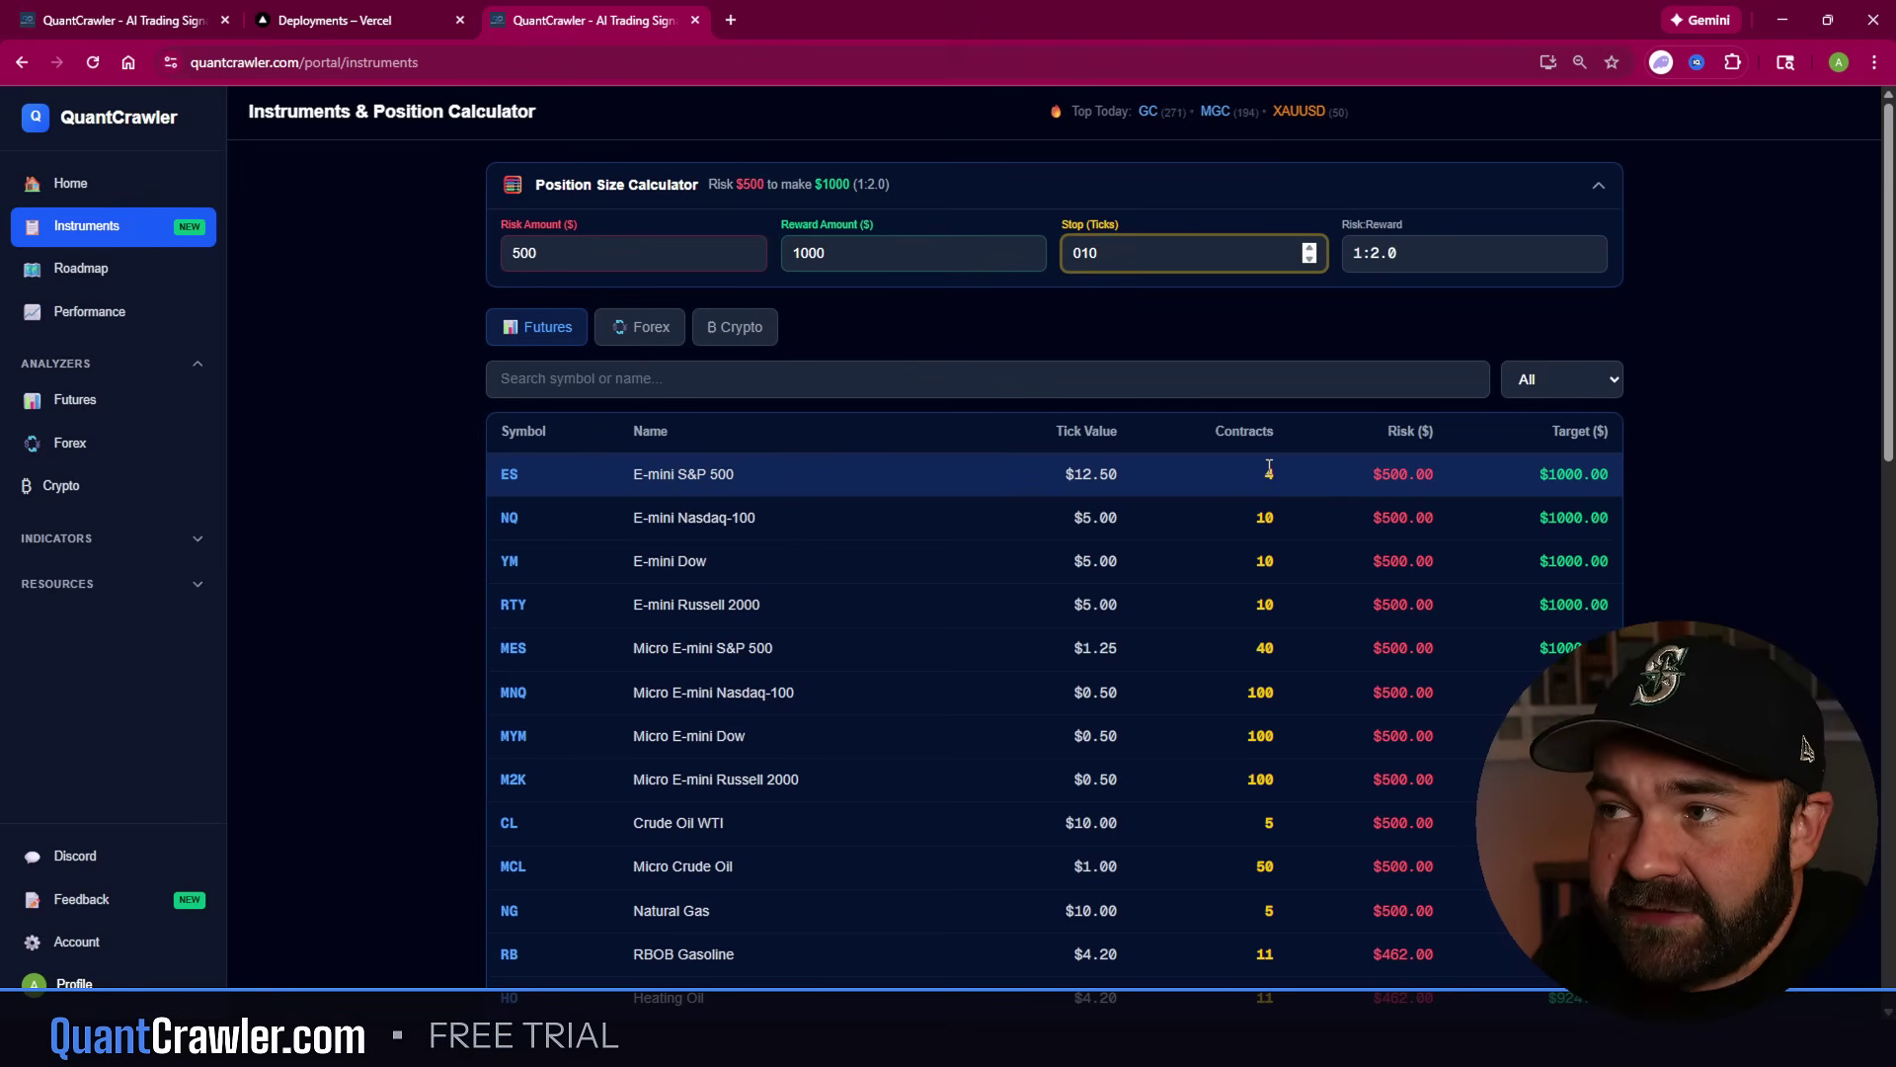
key(BackSpace)
key(BackSpace)
key(BackSpace)
text(10)
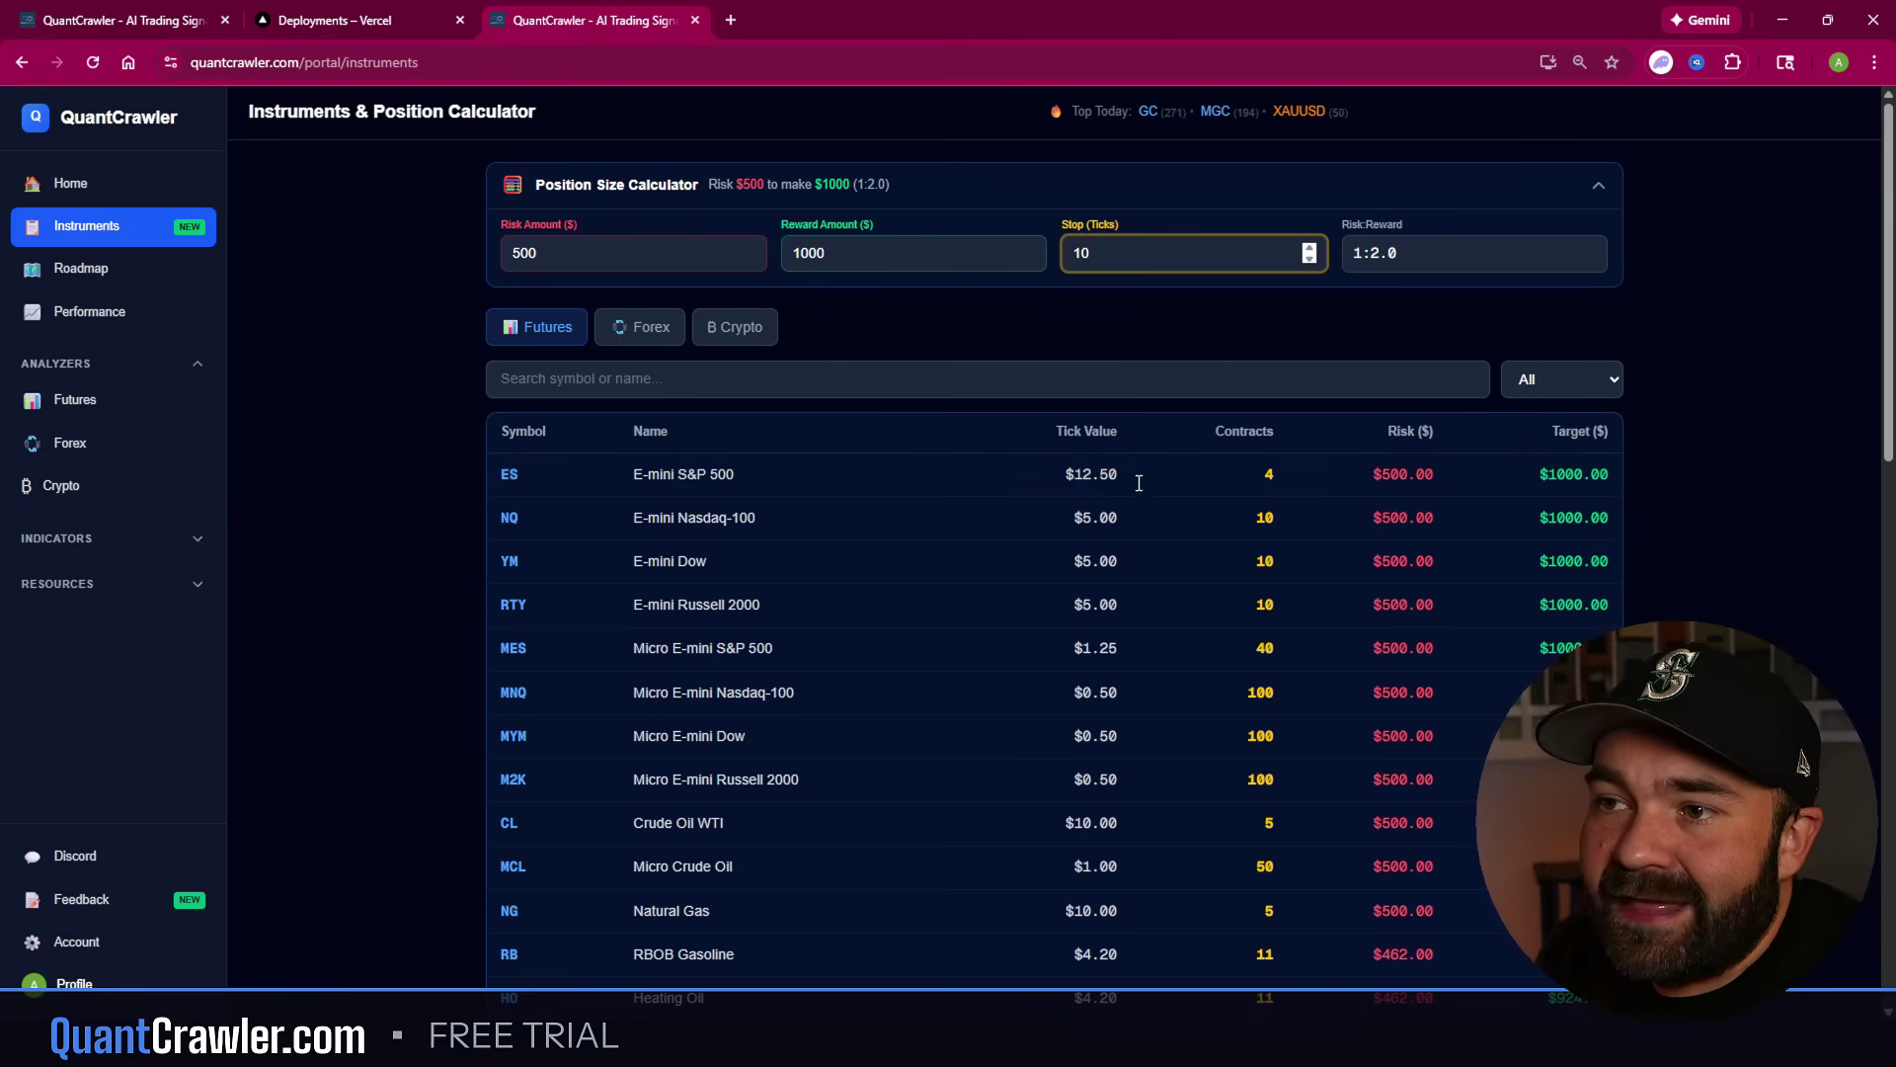
- Review the futures sizes, then view forex lot sizes: EUR/USD 500.00, USD/JPY 555.55, USD/CAD 675.67
click(53, 234)
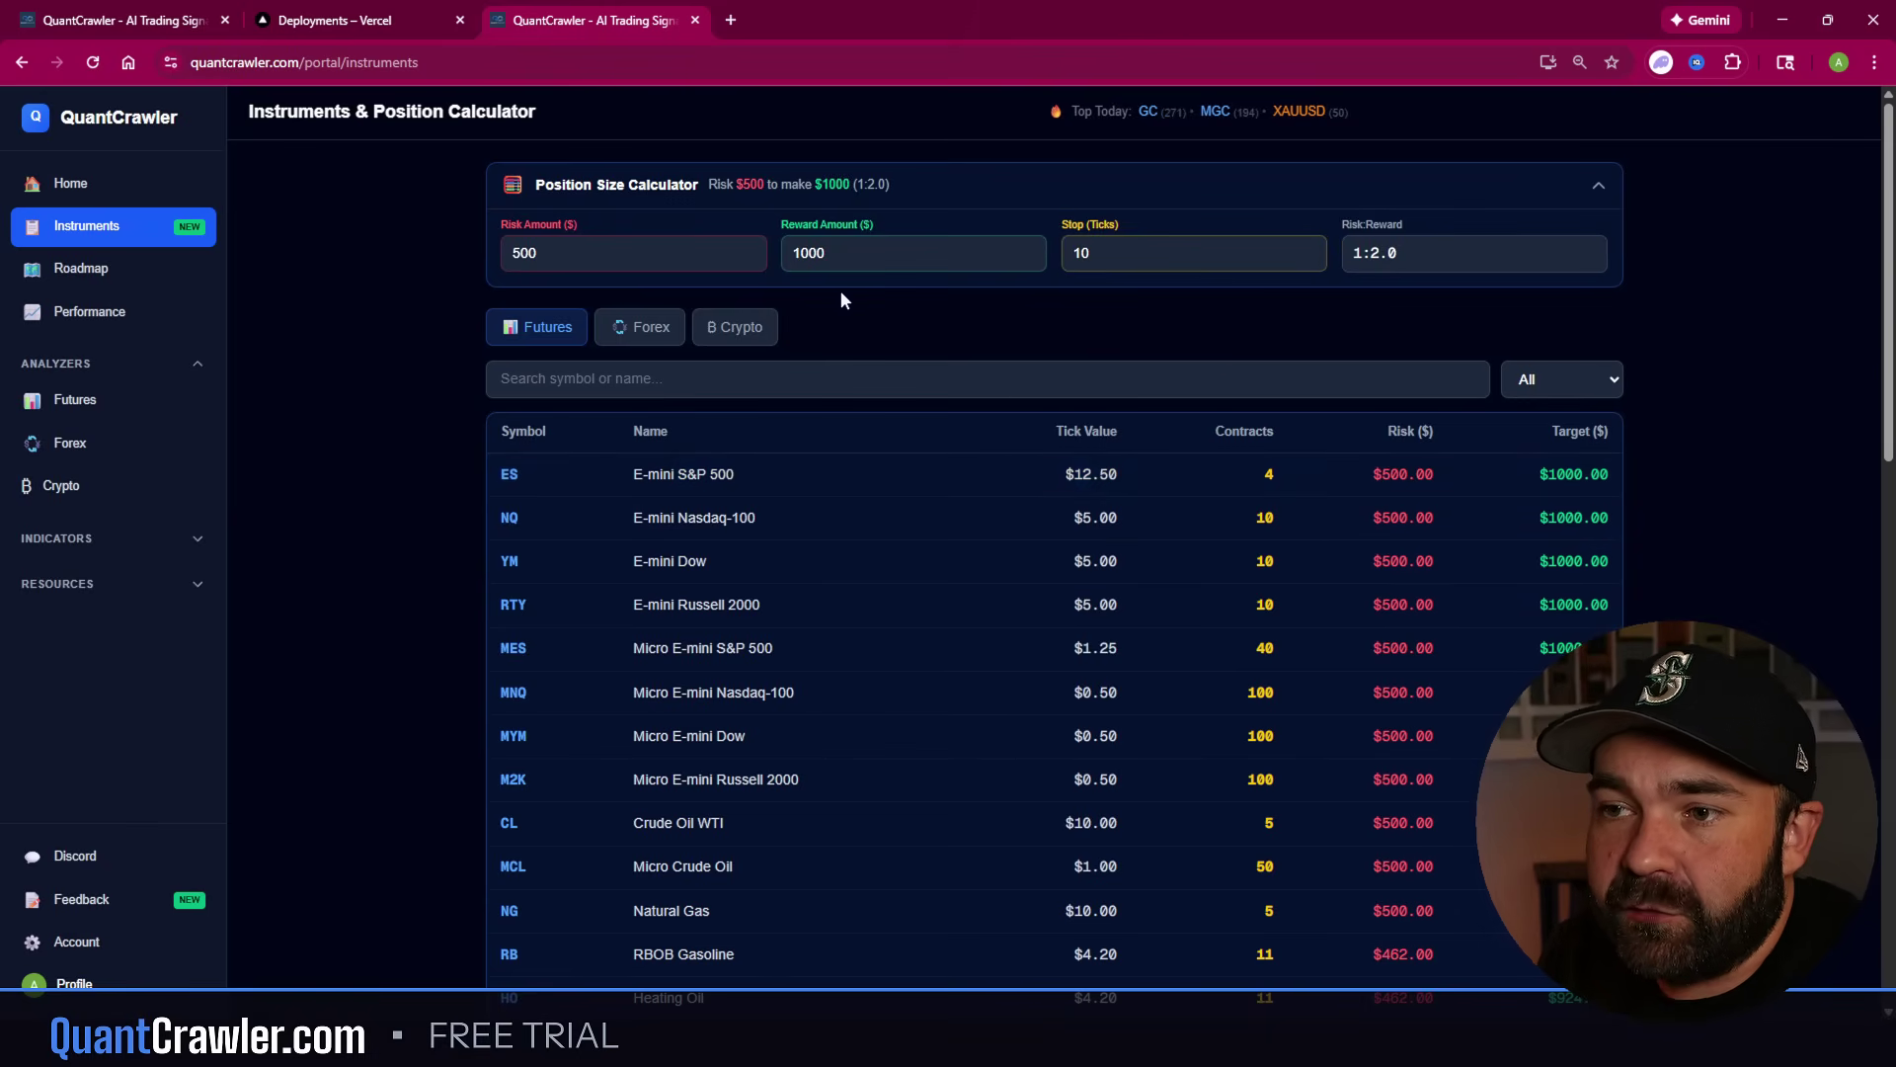
scroll(573, 538, down, 8)
scroll(568, 622, down, 5)
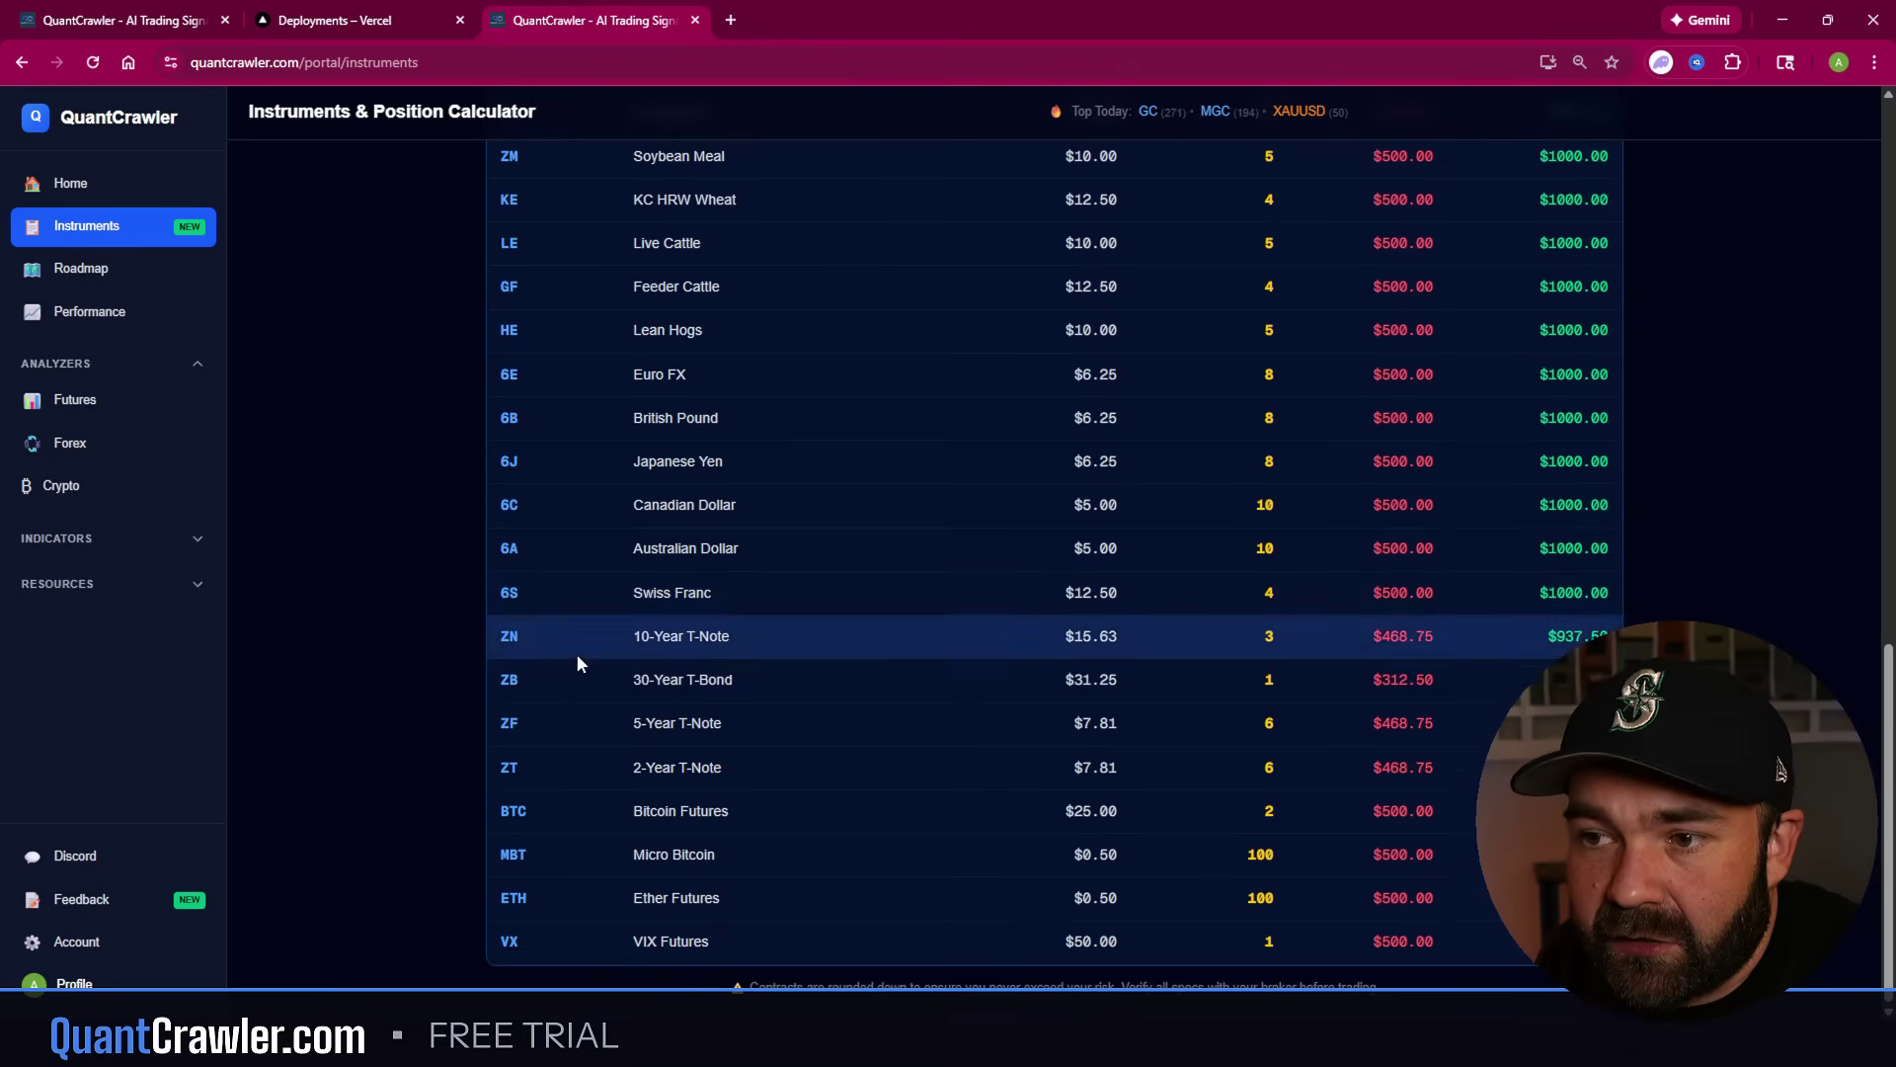
scroll(579, 642, up, 14)
click(640, 326)
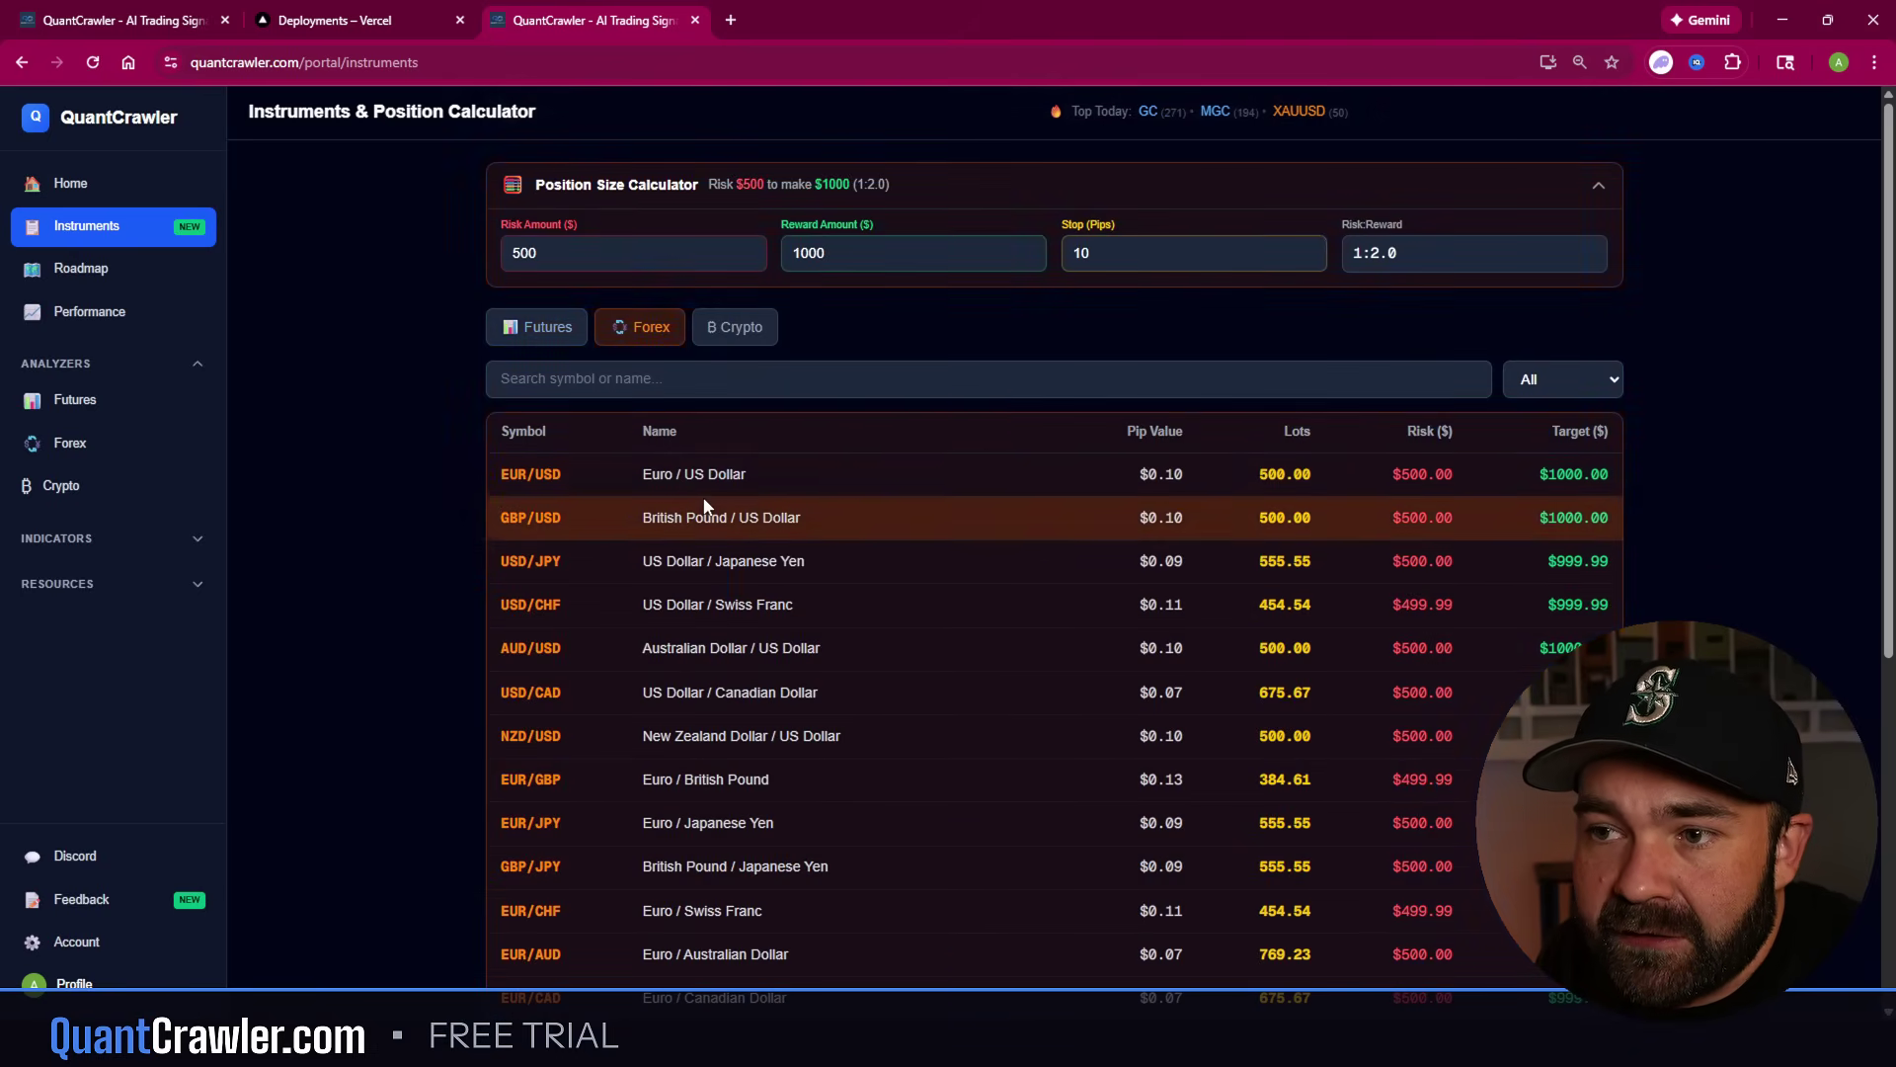
scroll(703, 495, down, 5)
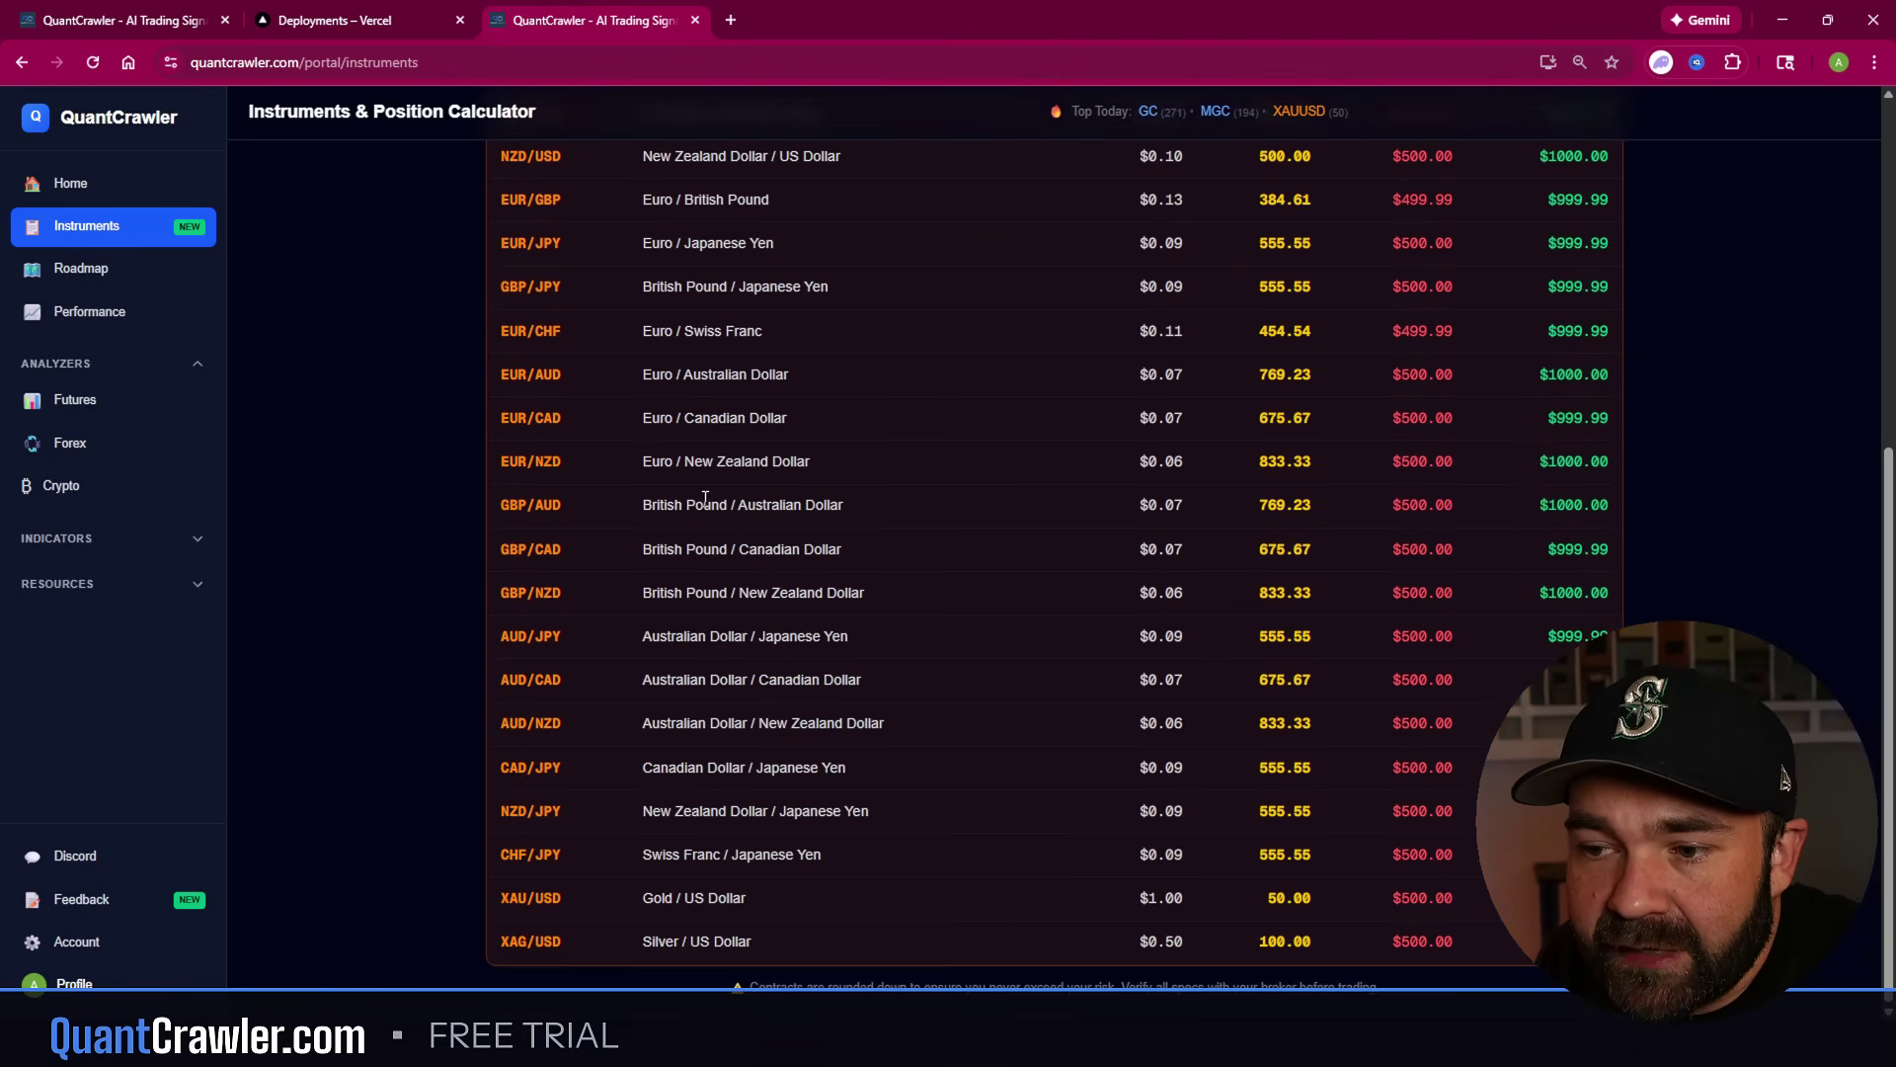
scroll(705, 508, up, 5)
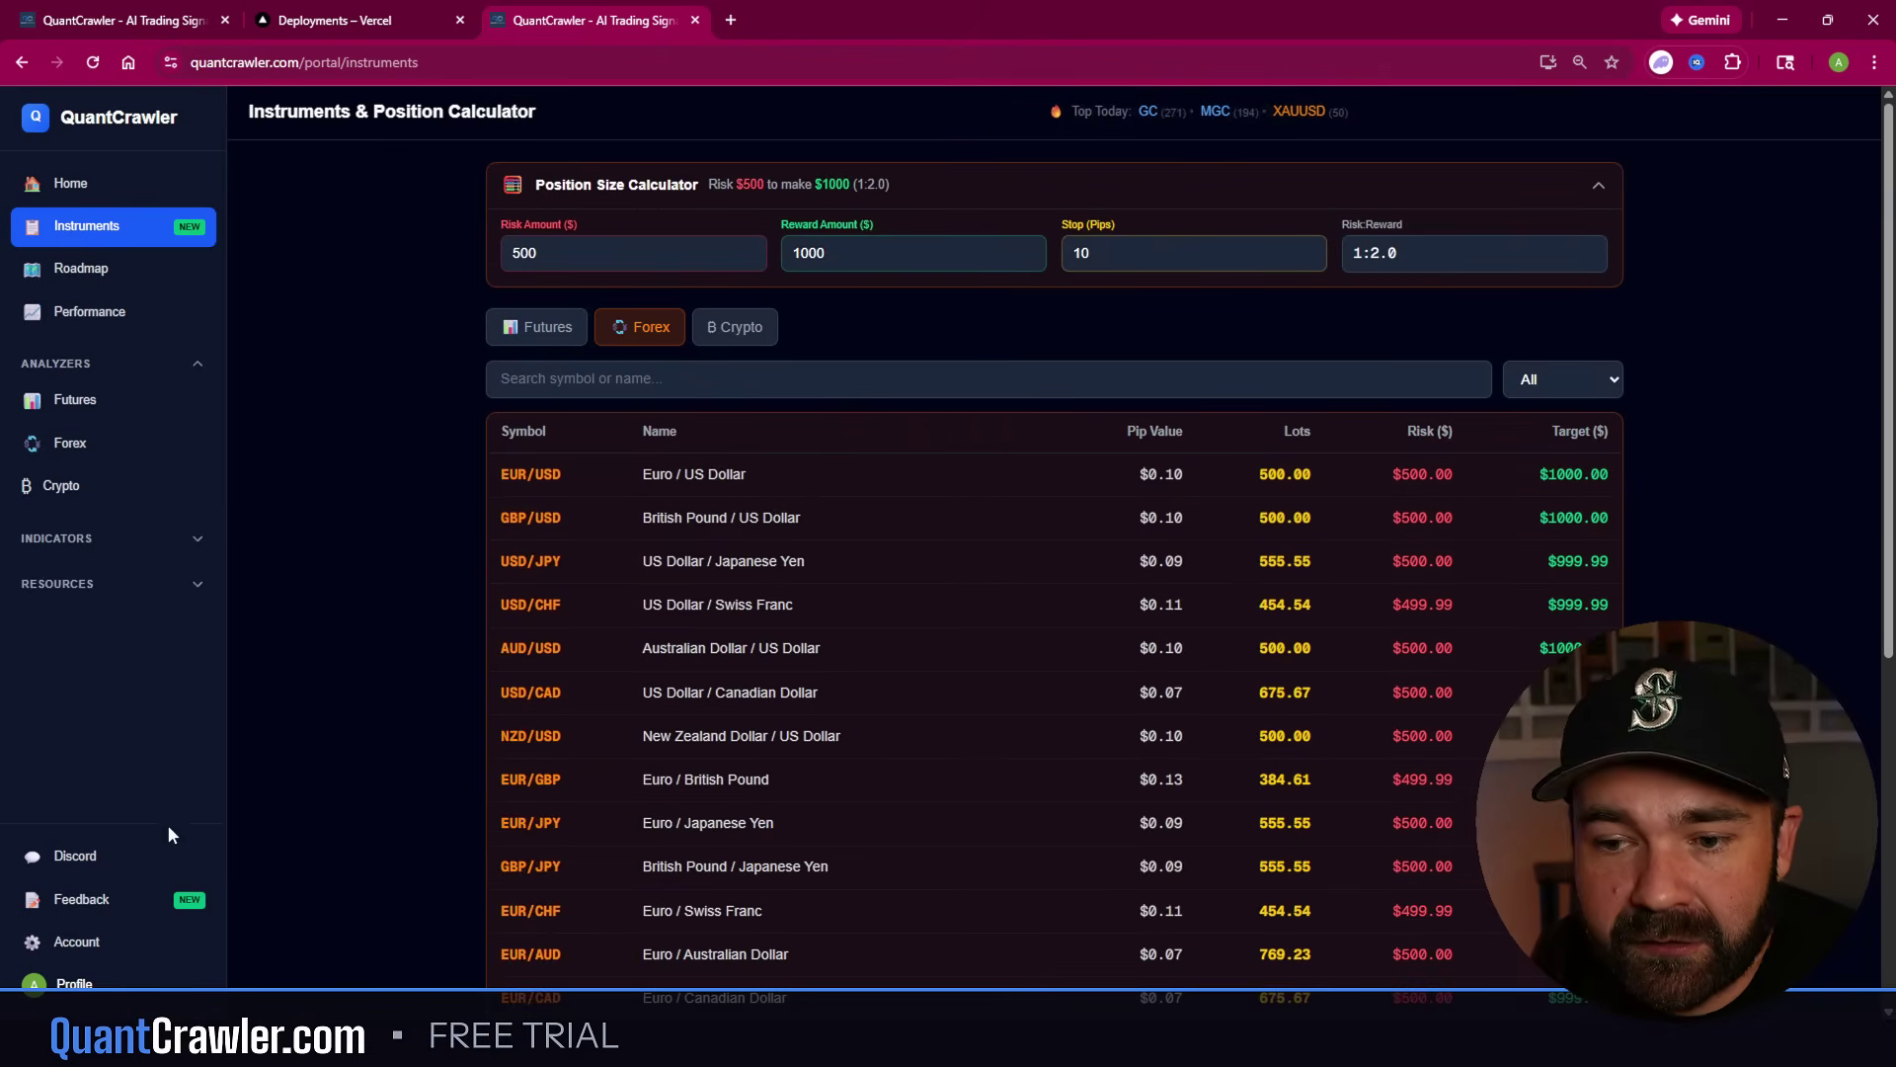
- Look over the Feedback & Support form, then return to the portal and reopen the Instruments calculator
click(107, 902)
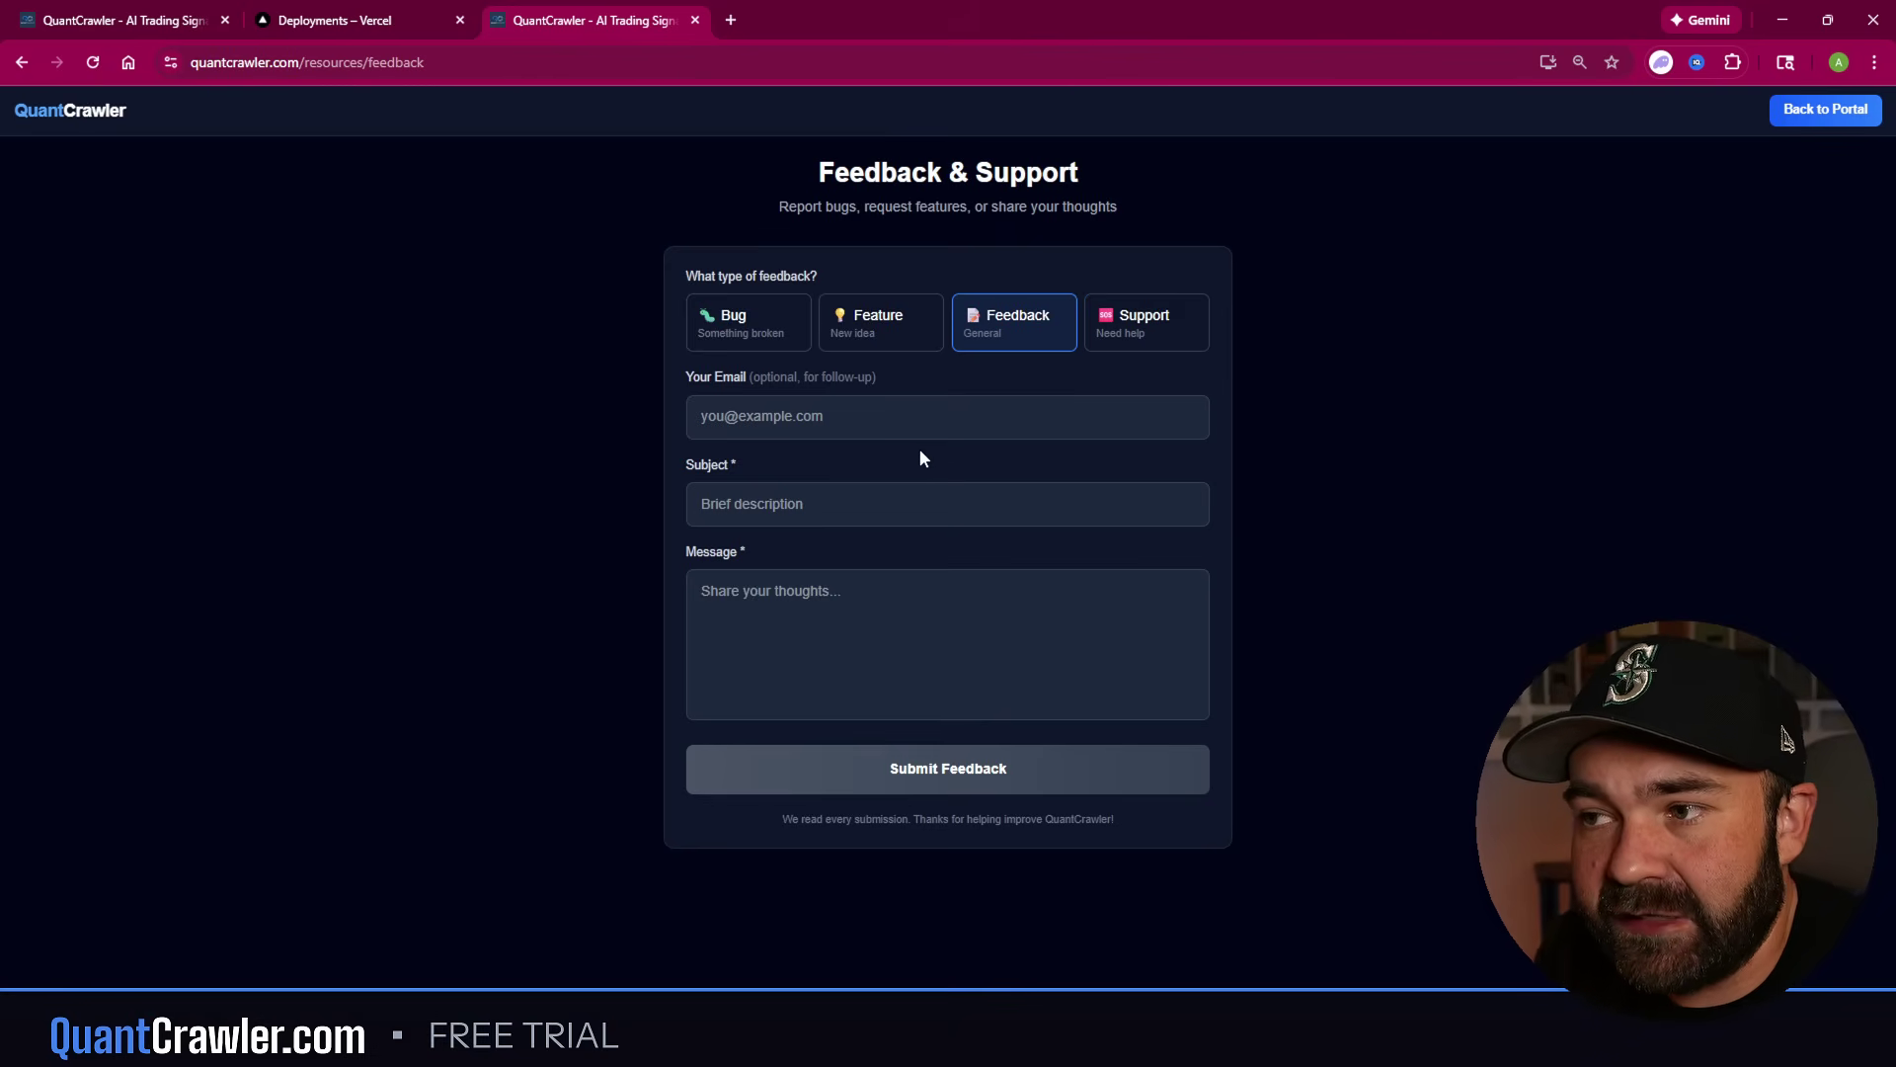
click(1832, 109)
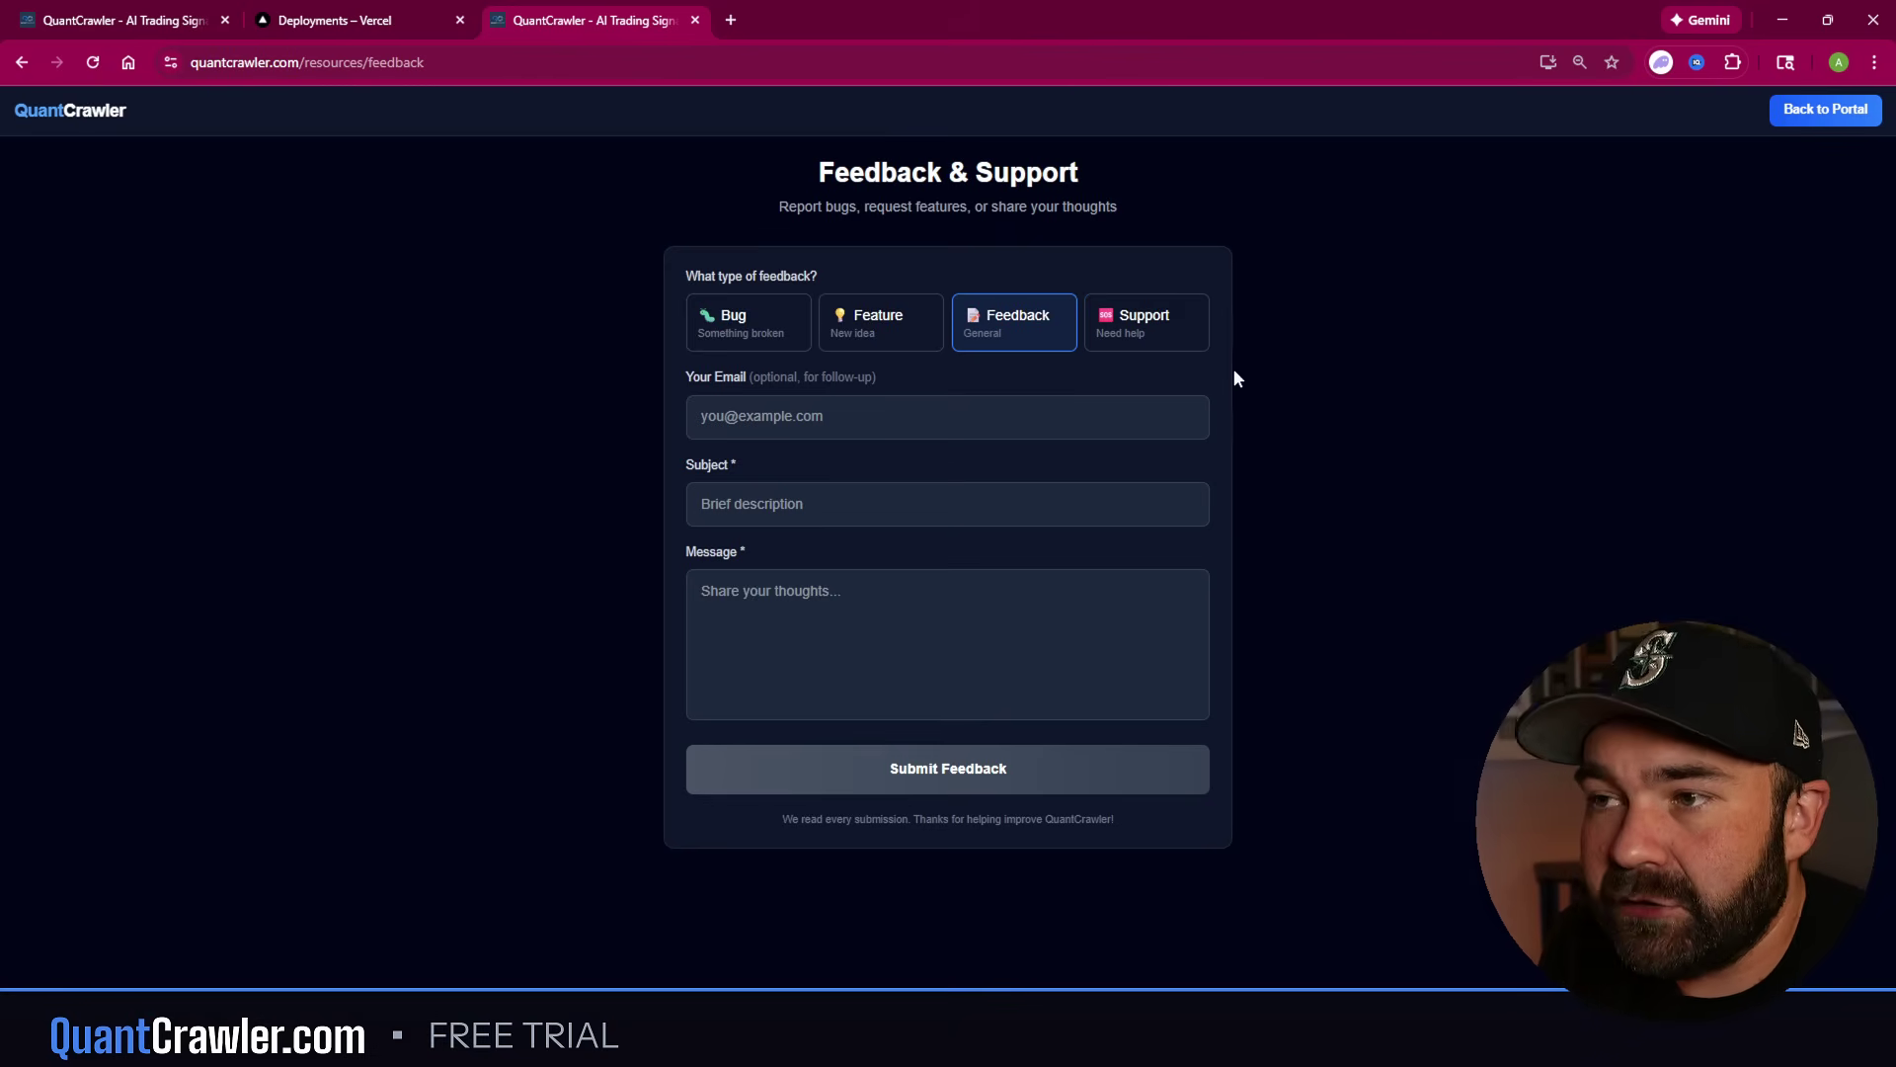
click(79, 227)
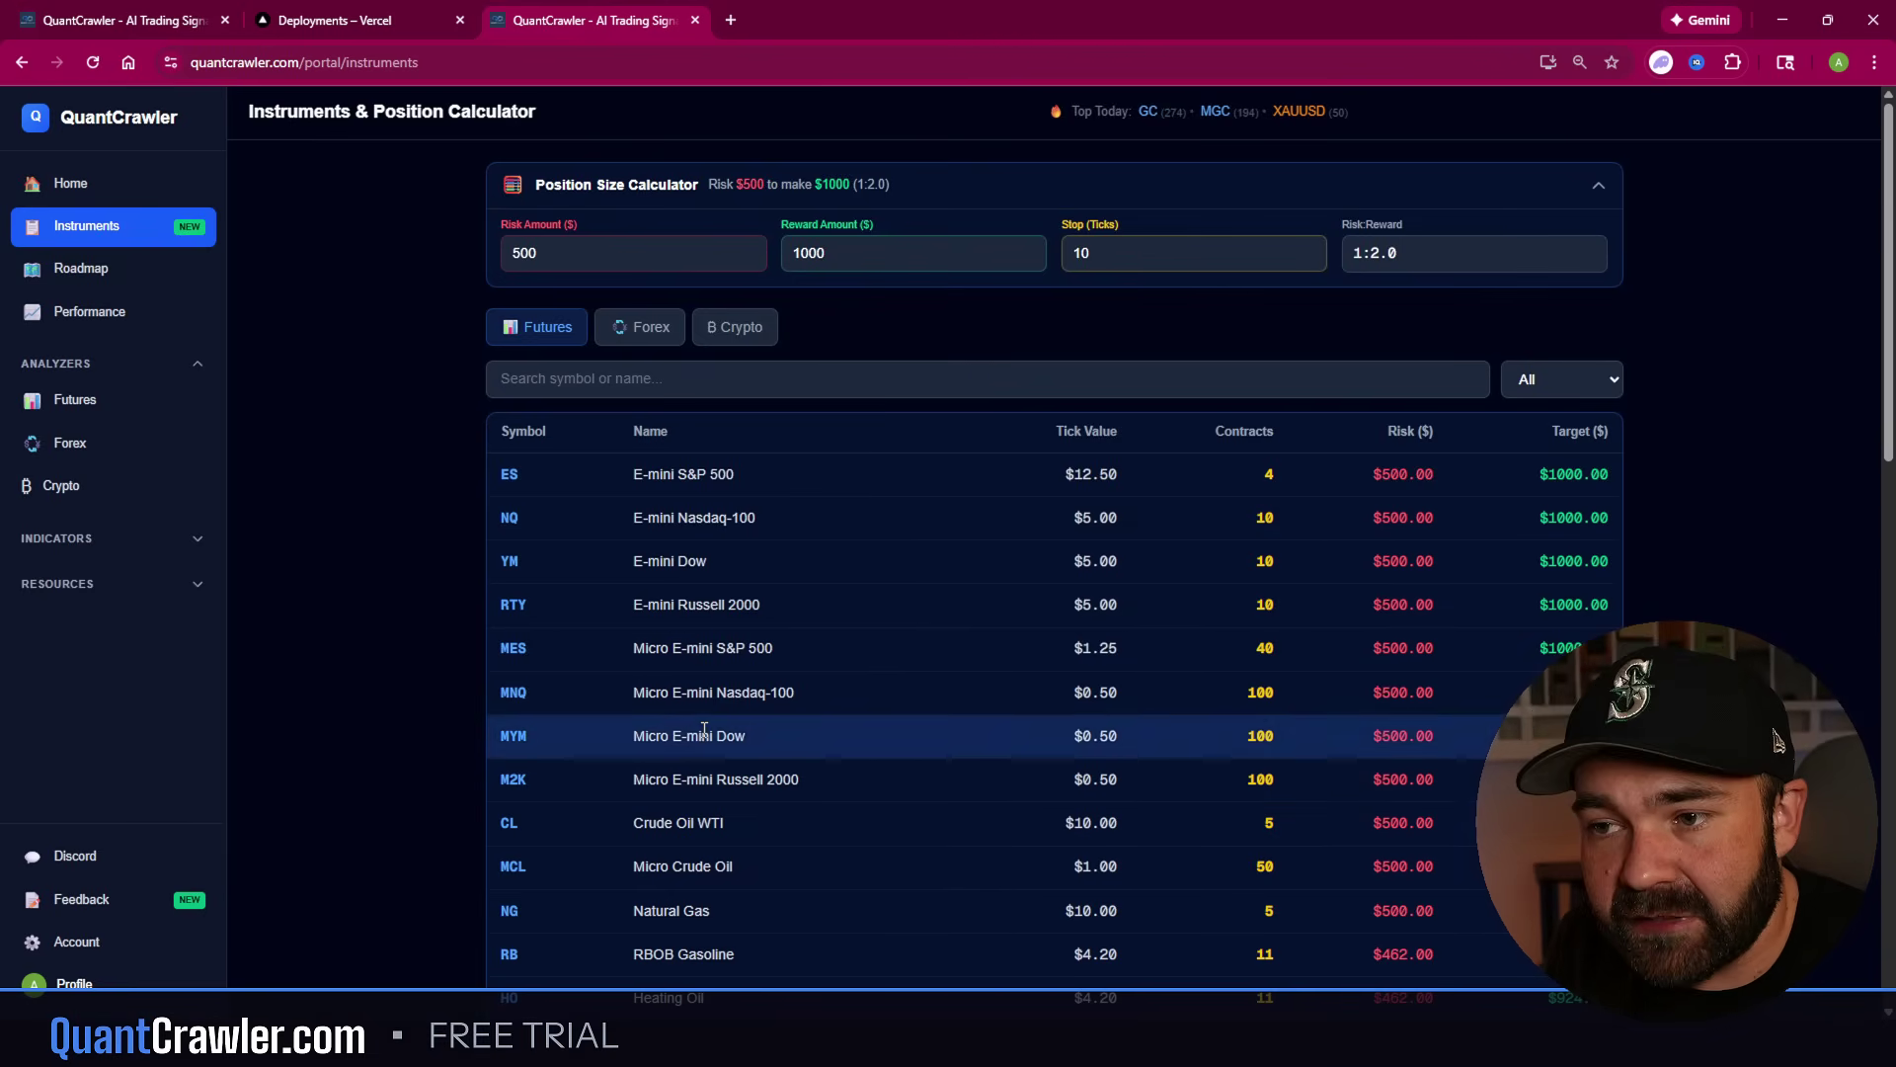
scroll(553, 802, down, 2)
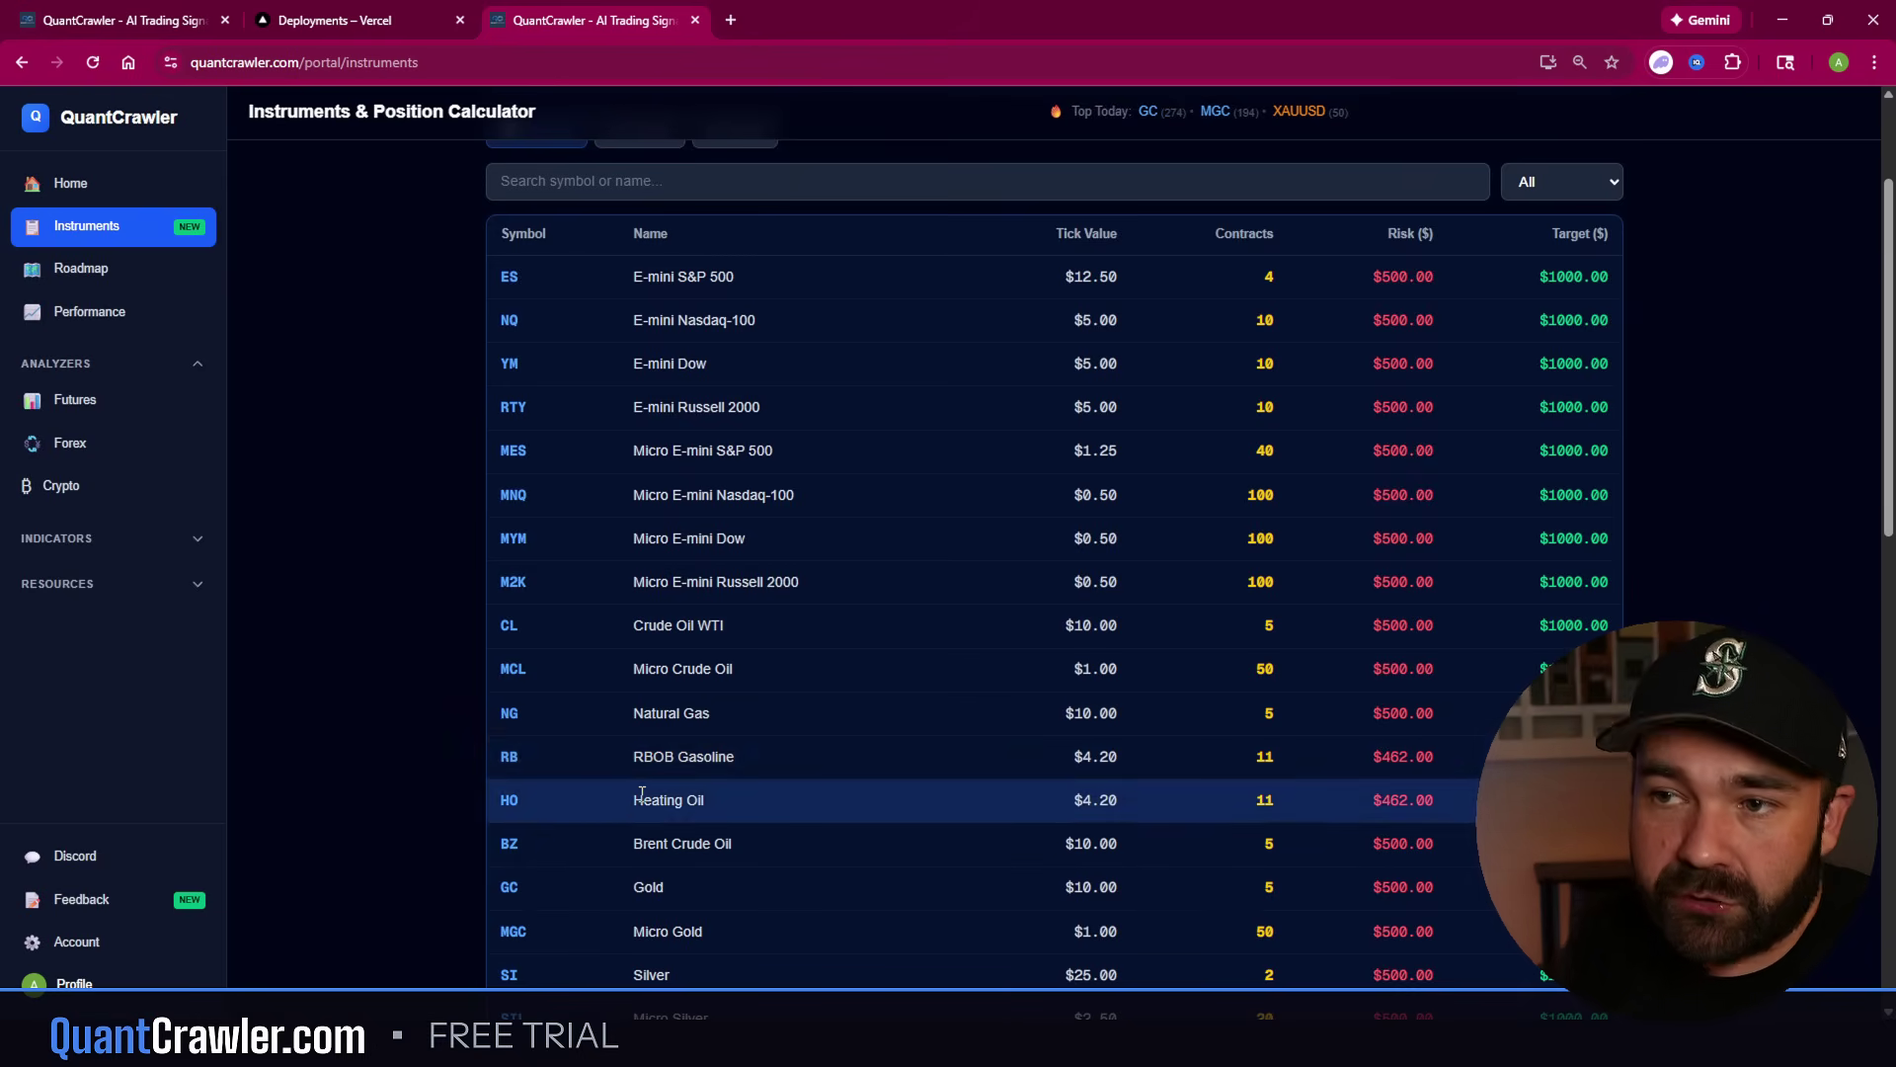
scroll(749, 751, down, 12)
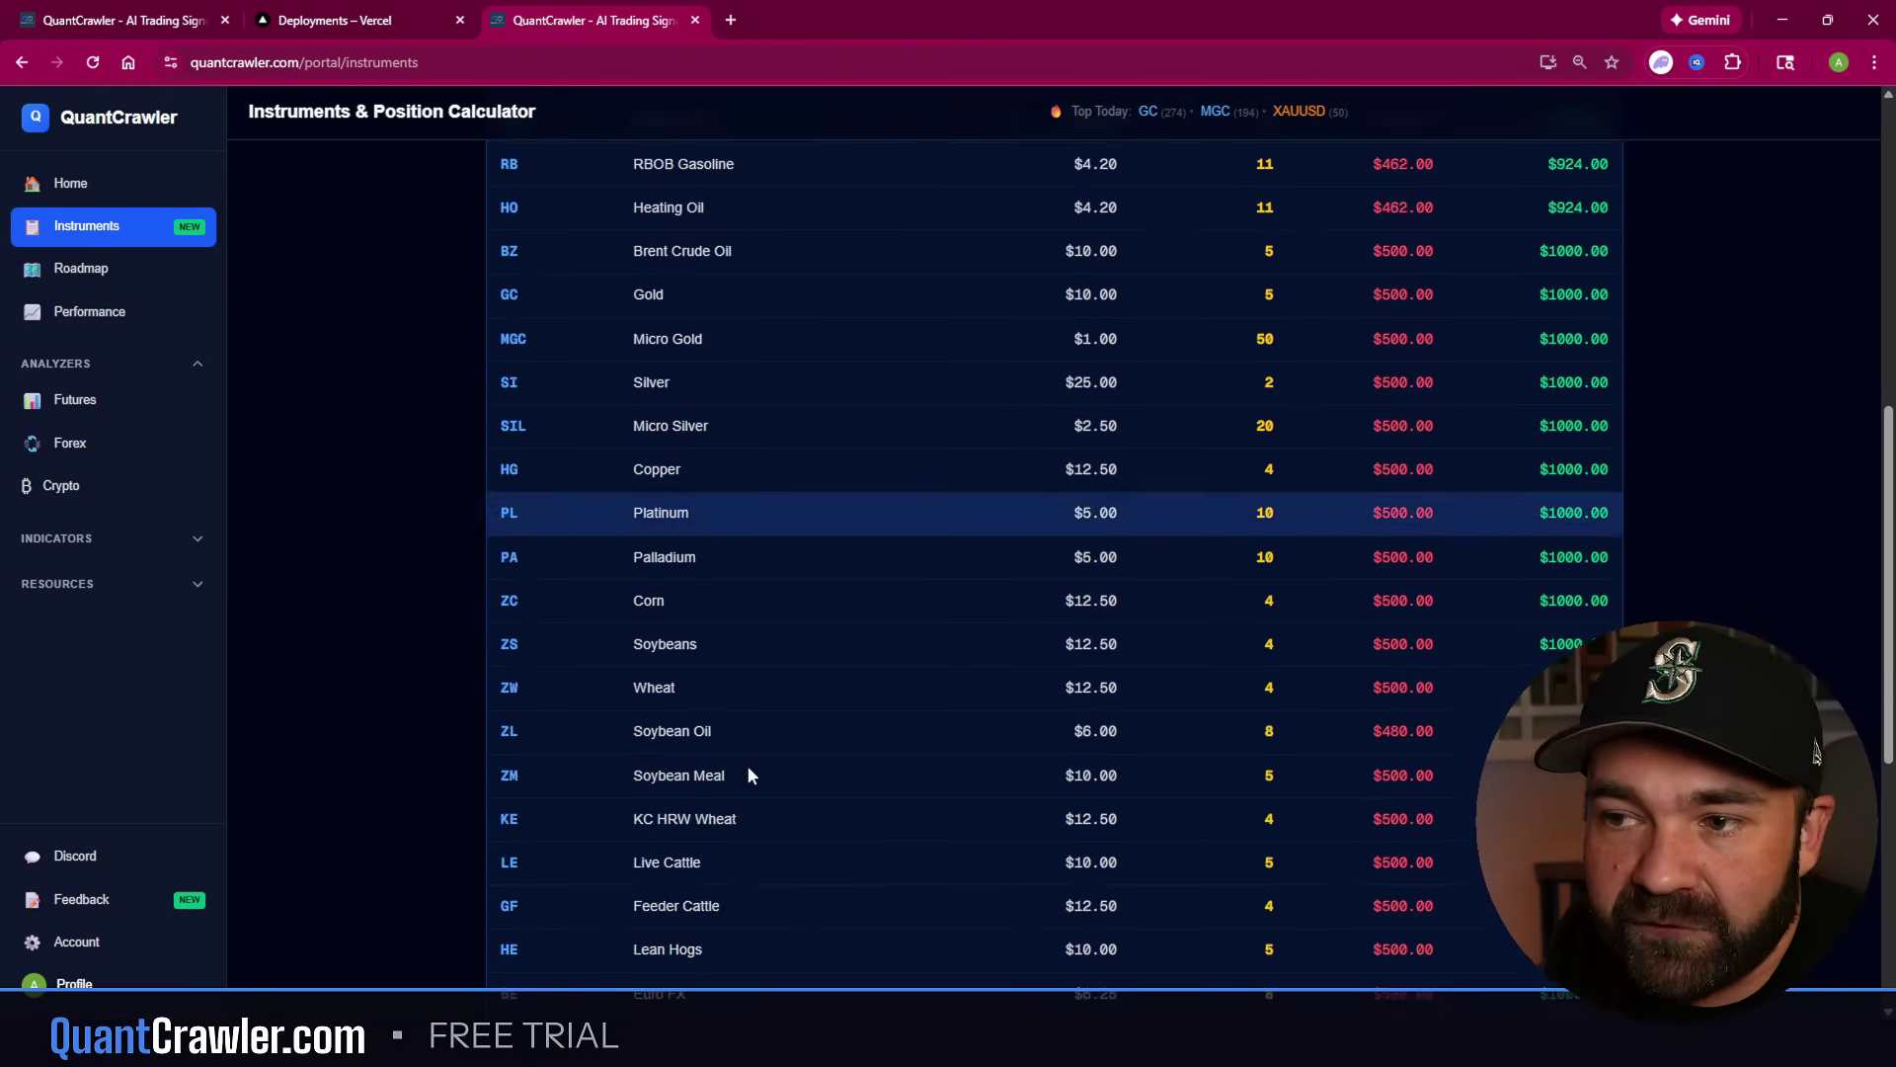
scroll(749, 774, up, 11)
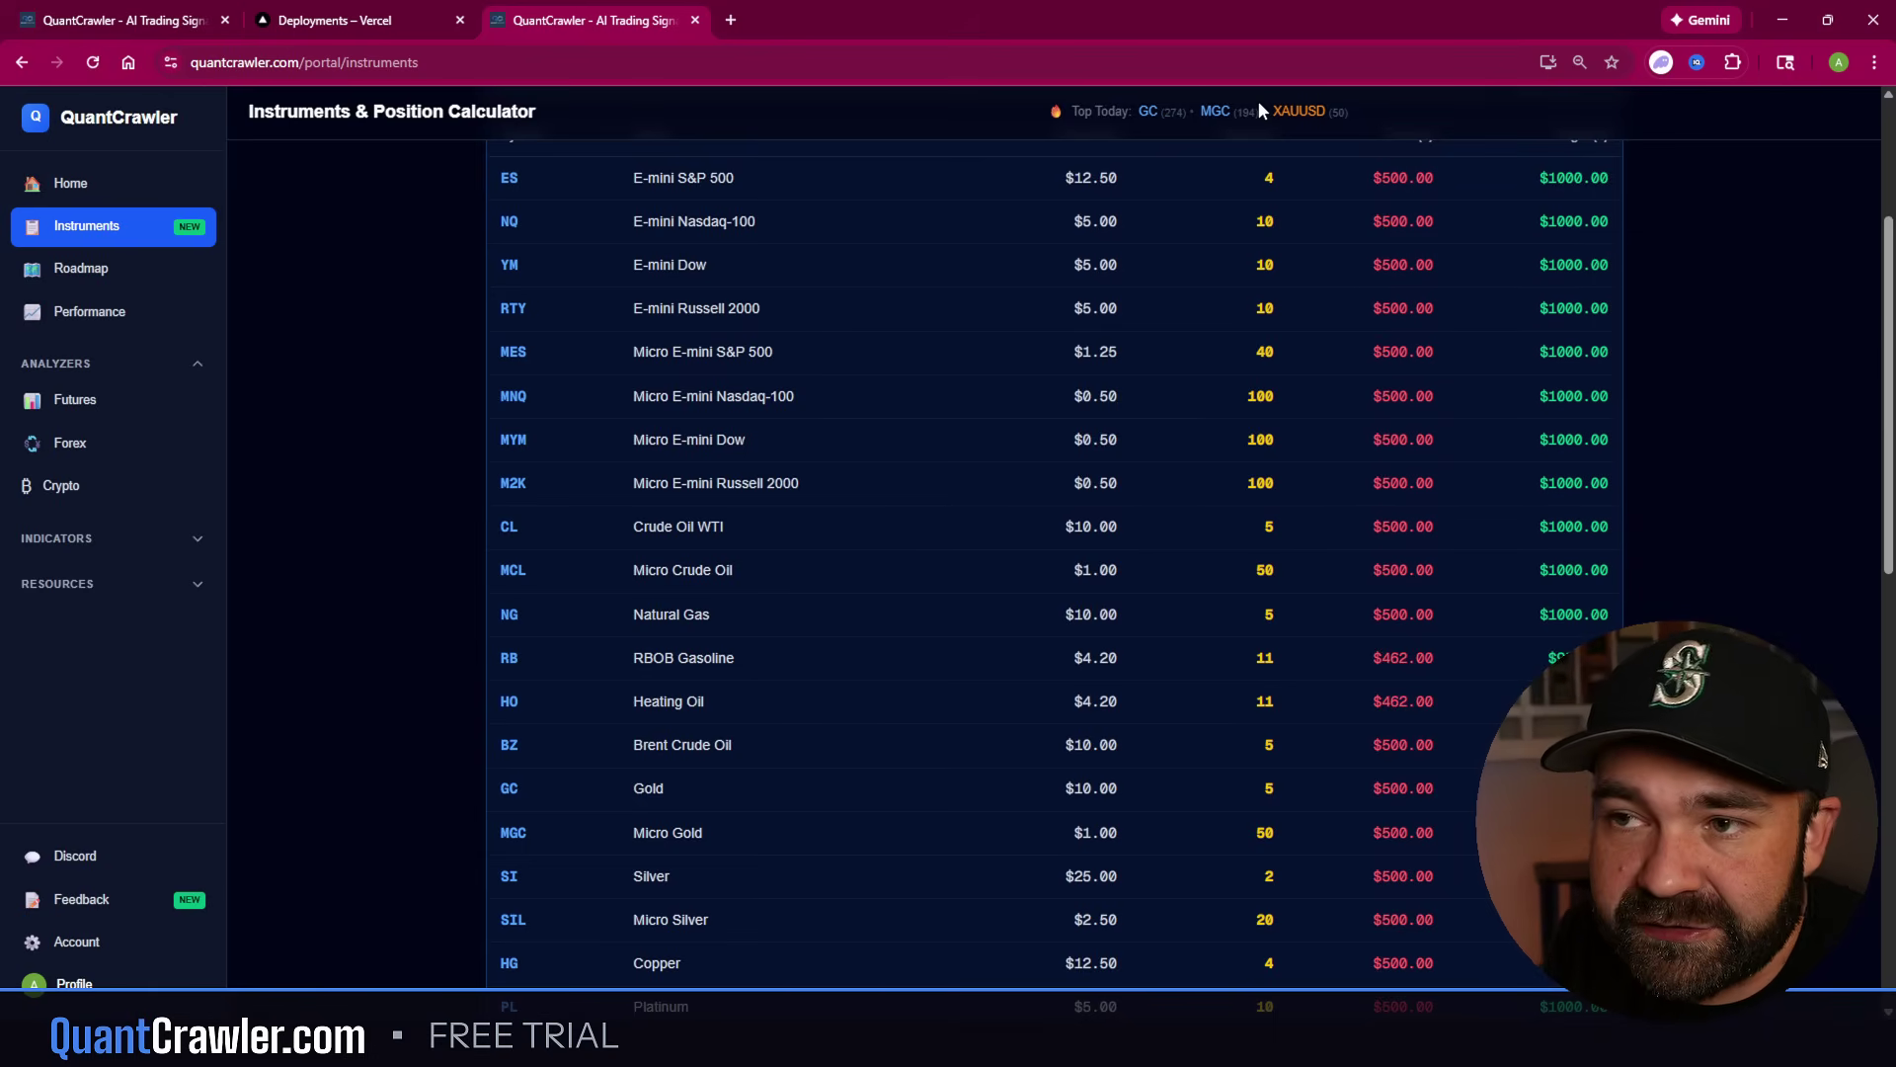
scroll(889, 632, up, 3)
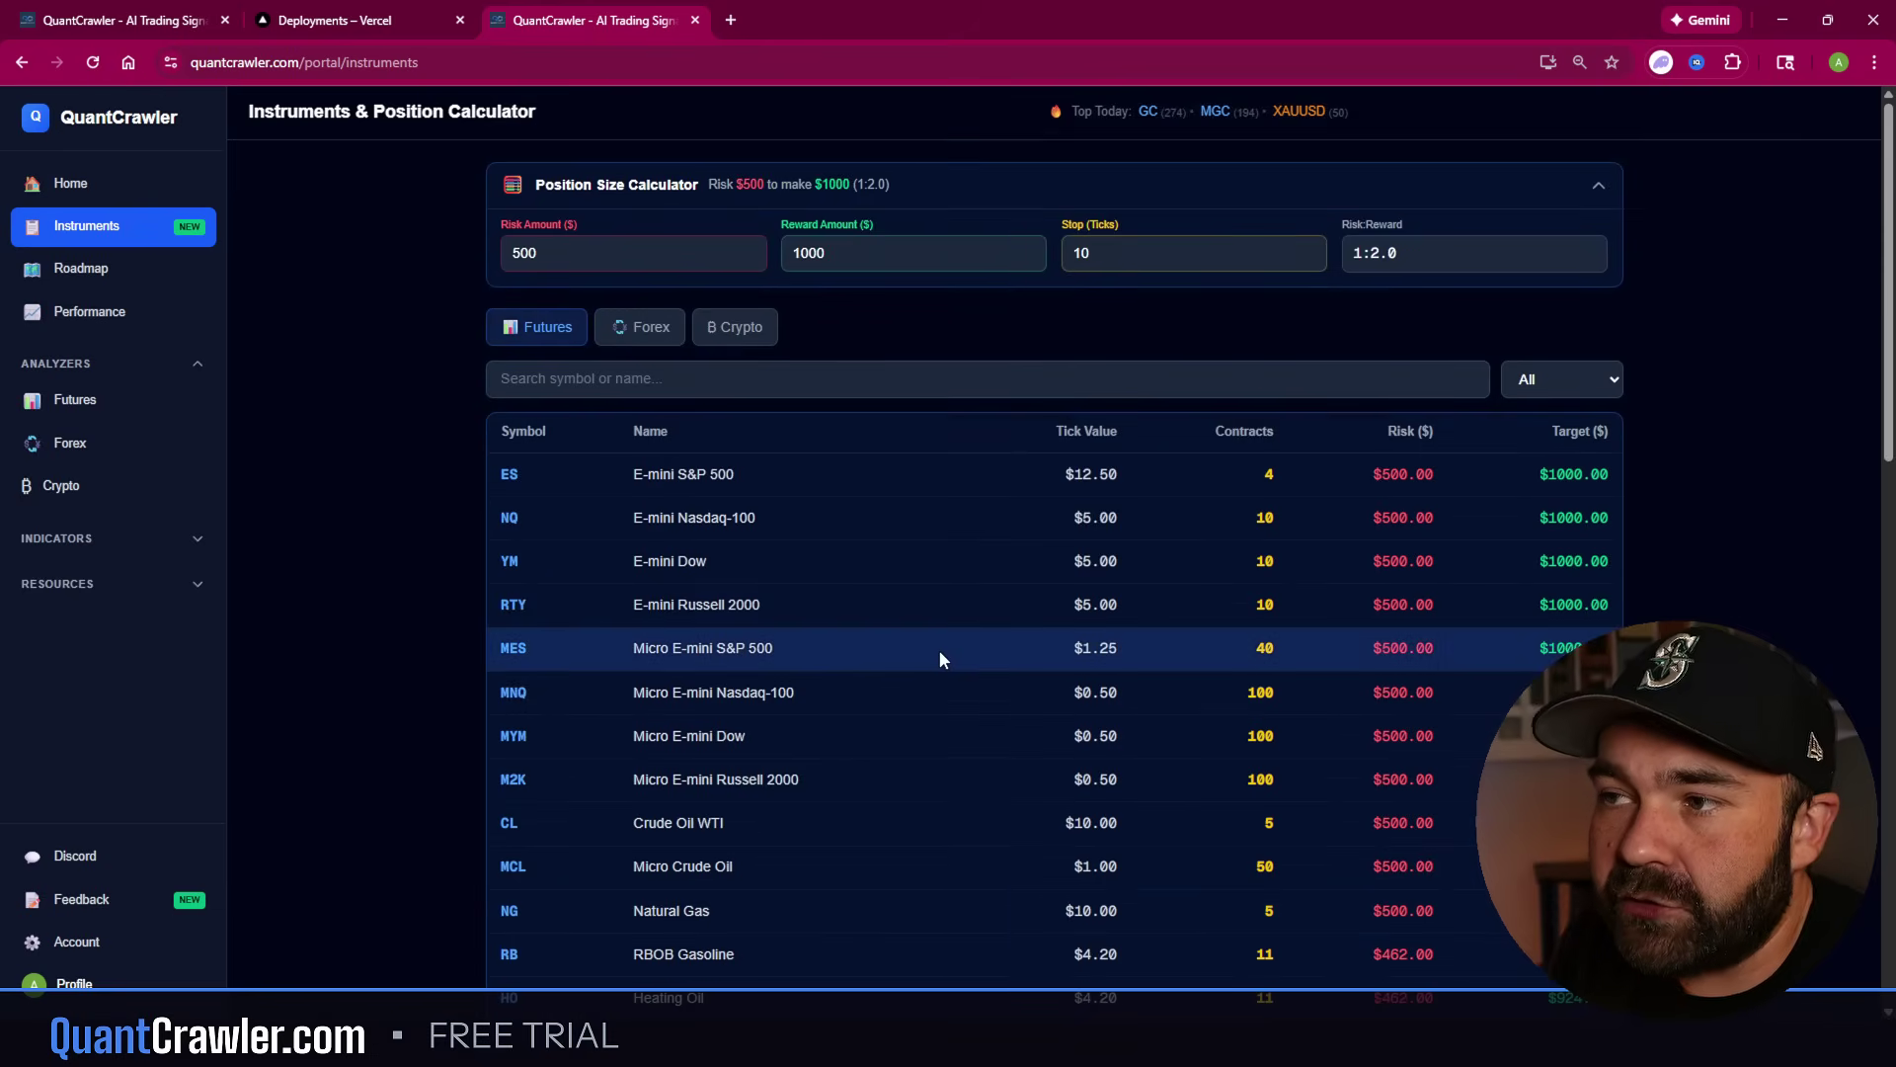